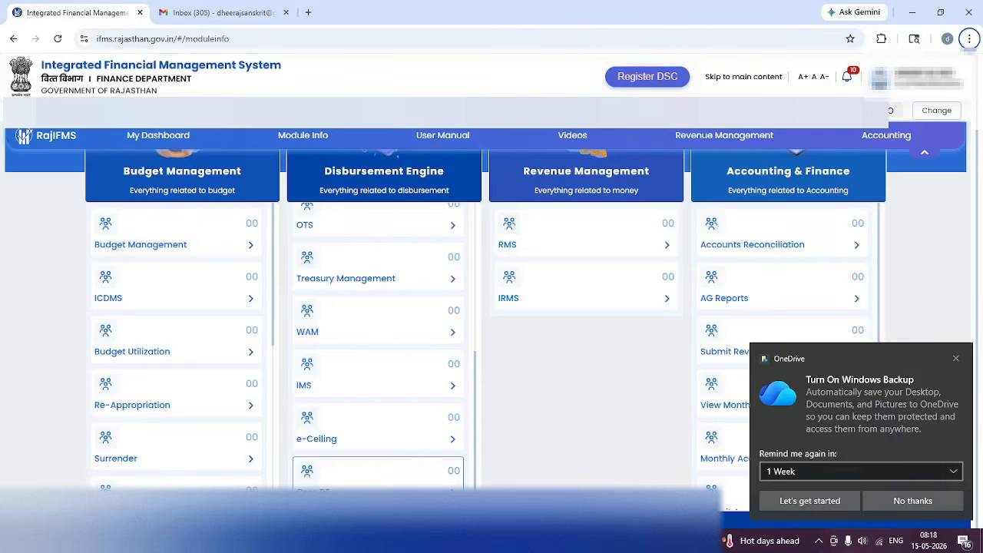
Dismiss the OneDrive backup popup and open Core DE from the Disbursement Engine modules.
click(955, 358)
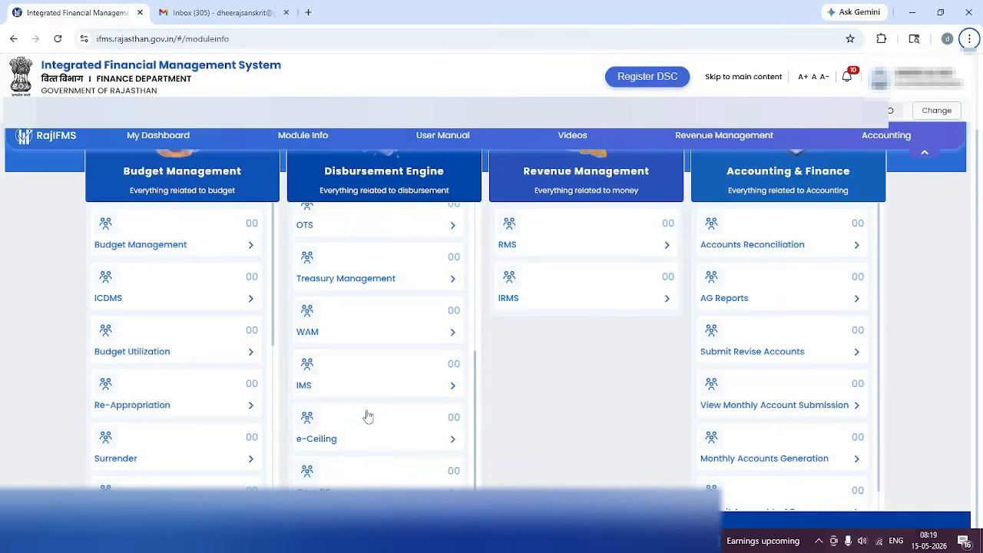
scroll(368, 416, up, 4)
scroll(368, 416, down, 4)
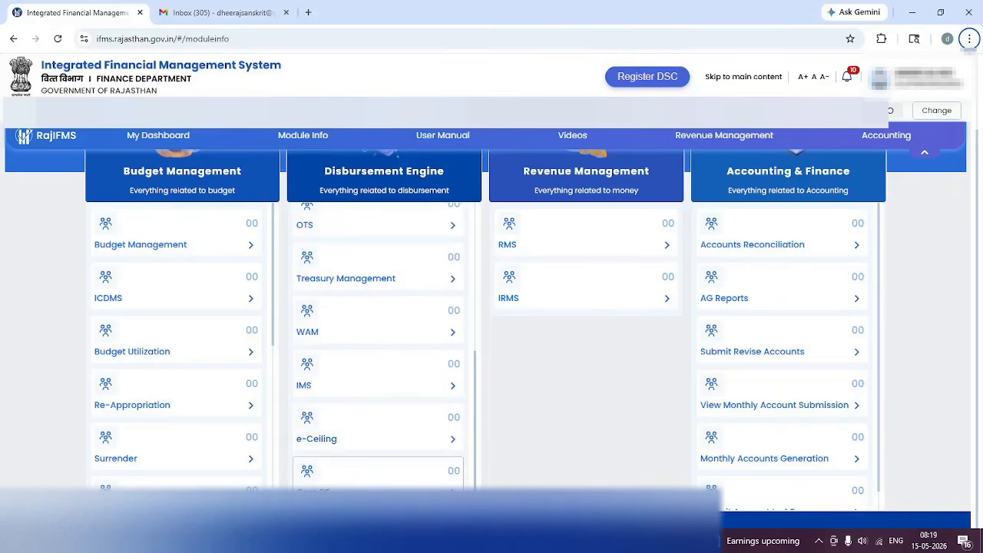
click(457, 471)
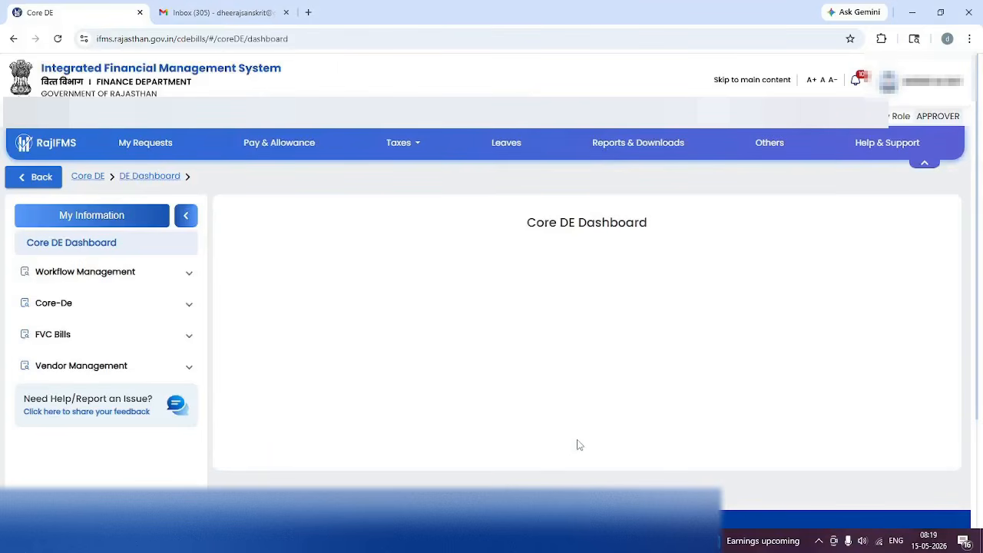
Check Vendor Registration assignments, then list the configured workflows FVC, Vendor Registration and Core-De.
click(186, 276)
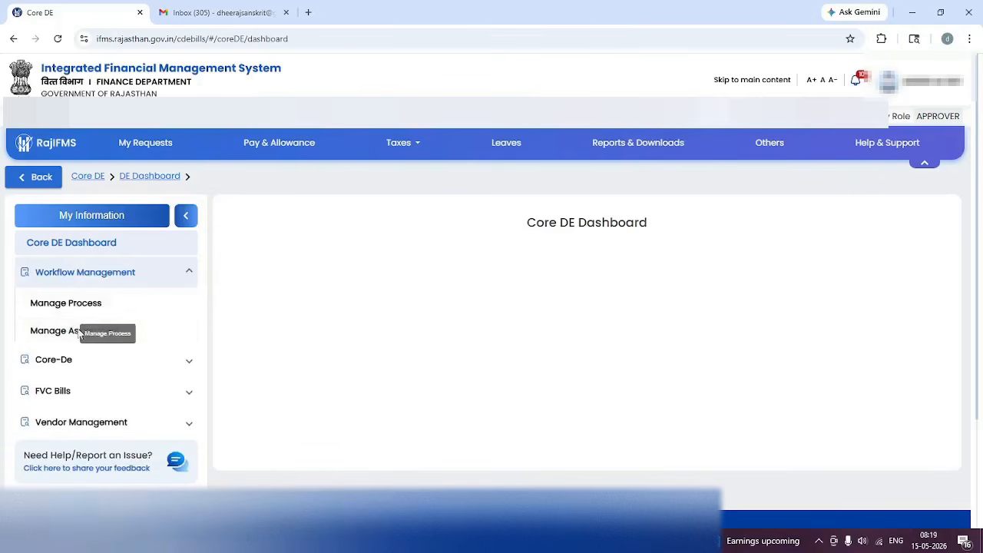
click(54, 336)
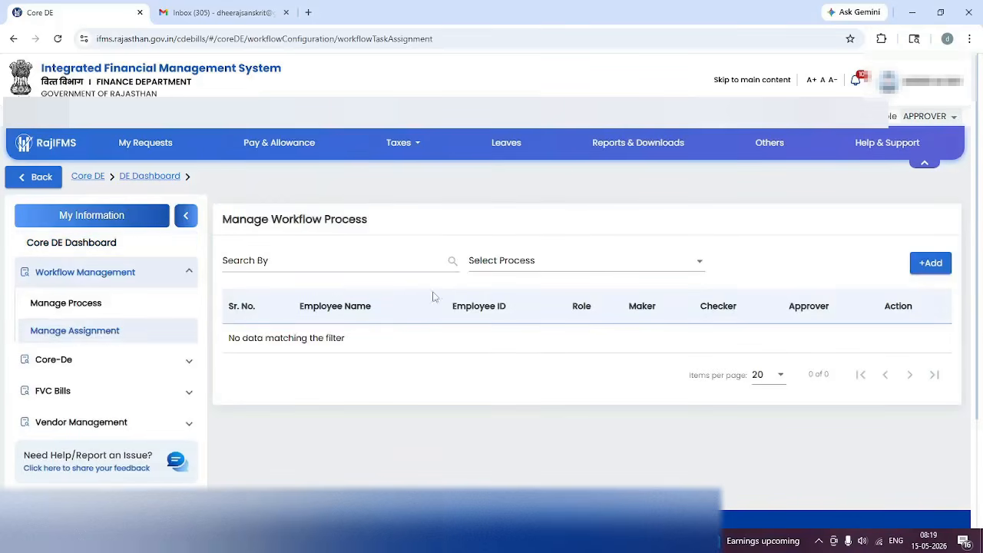
click(502, 265)
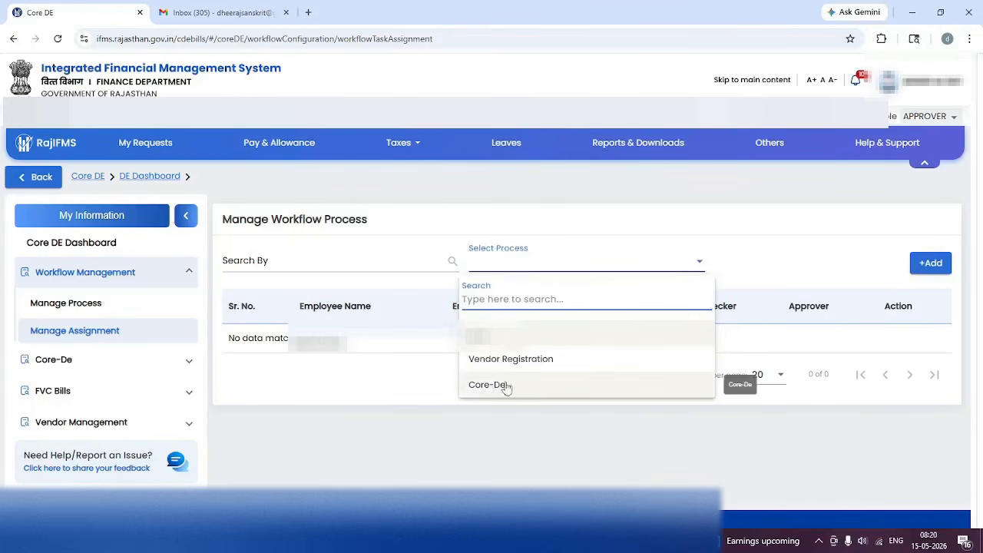
click(504, 360)
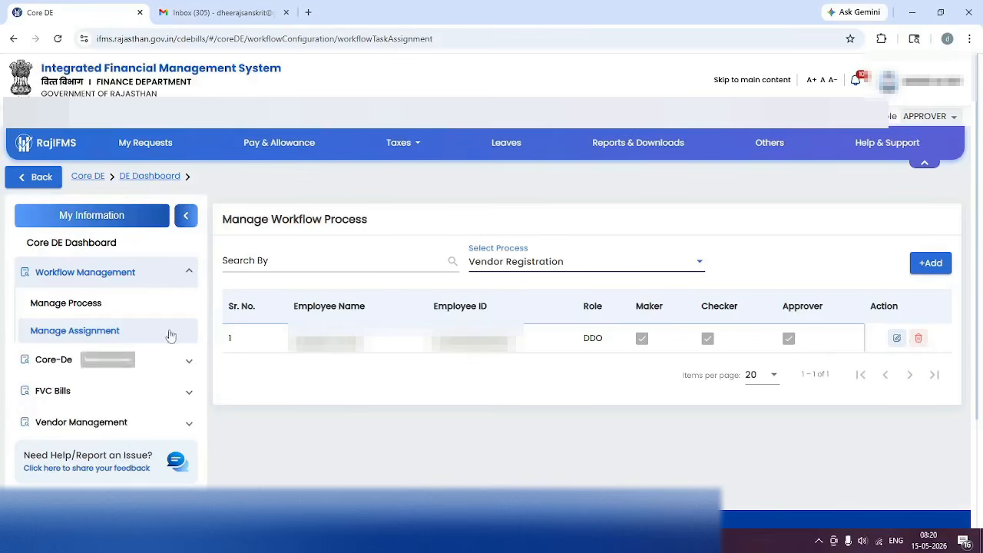
click(107, 304)
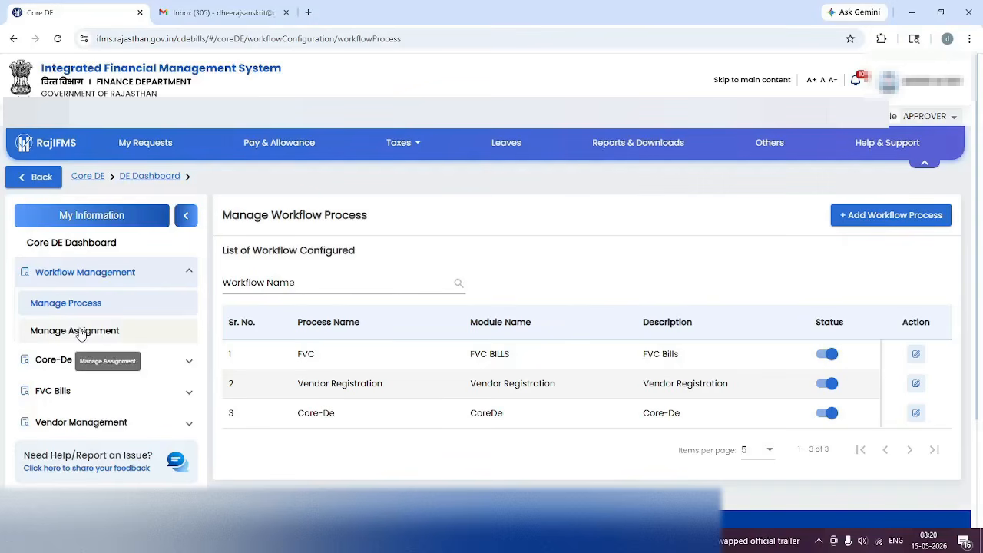
Open List of Registered Vendors (Office) under Vendor Management.
click(129, 428)
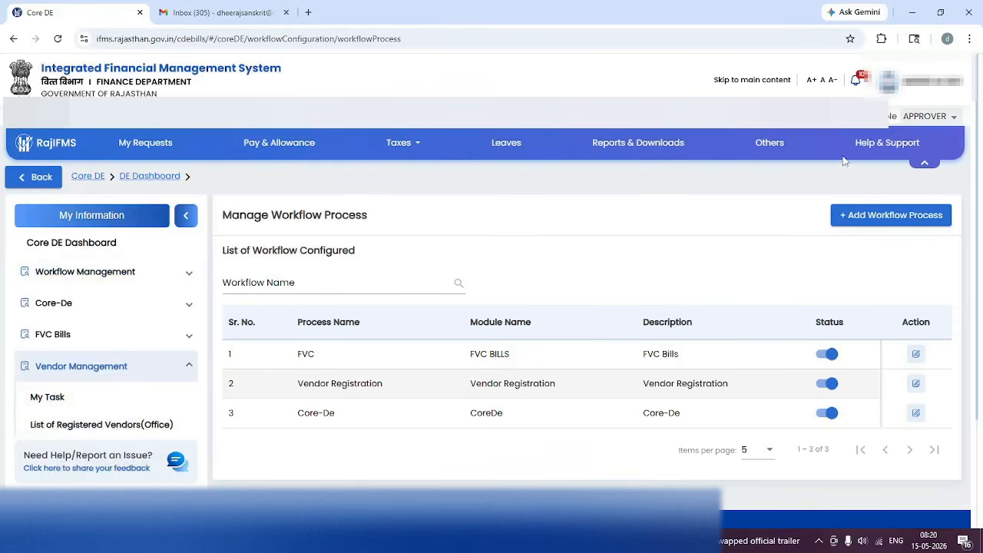
click(80, 427)
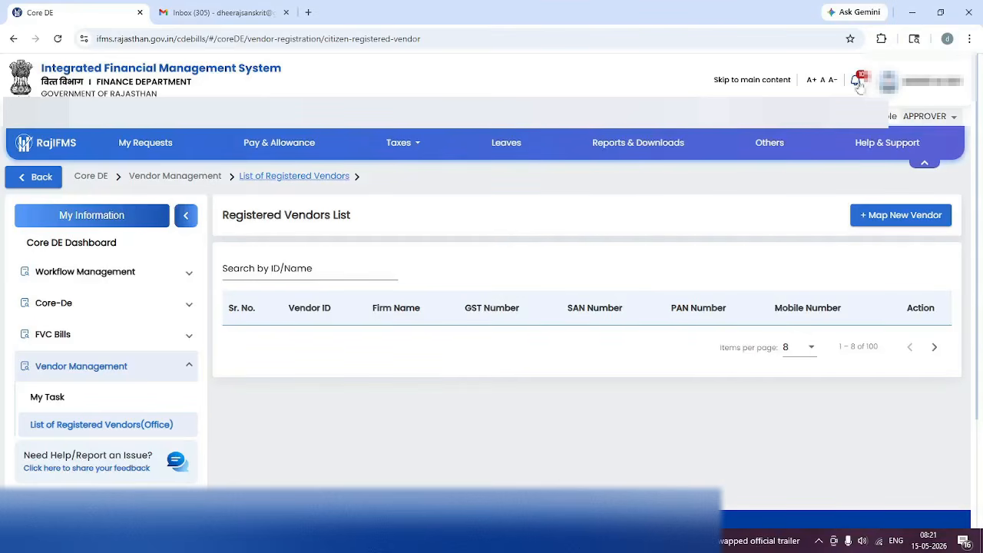
Switch the working role to MAKER and open the Vendor Registration page.
click(953, 117)
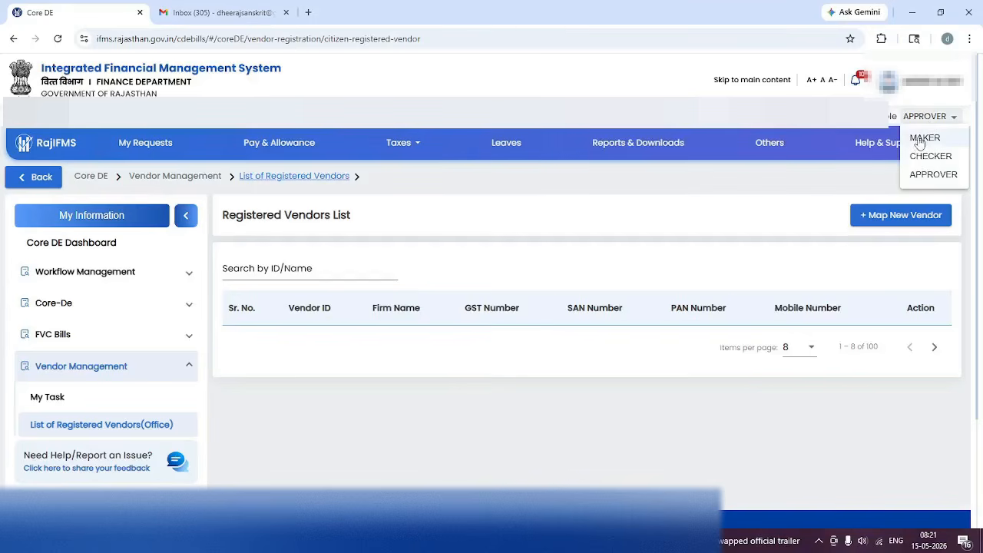
click(922, 140)
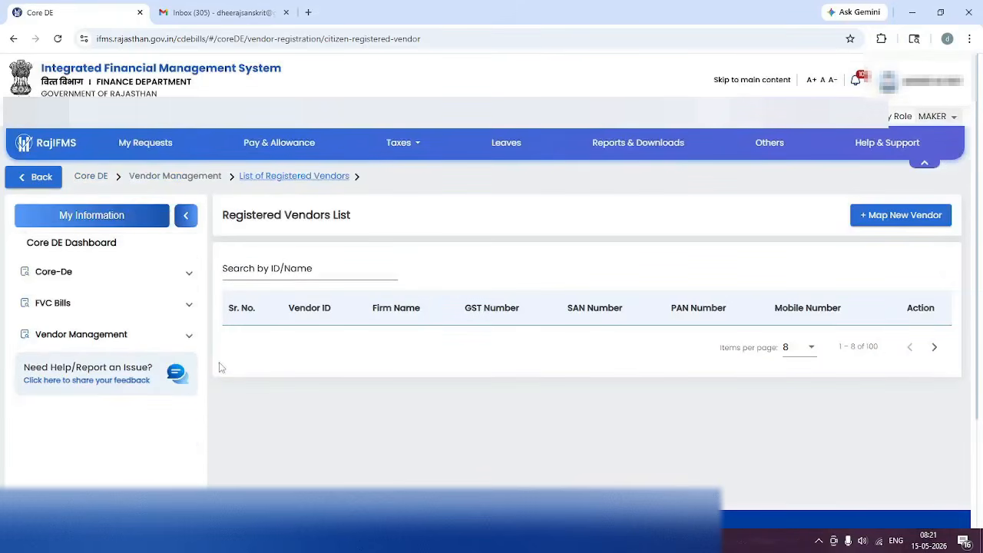
click(131, 336)
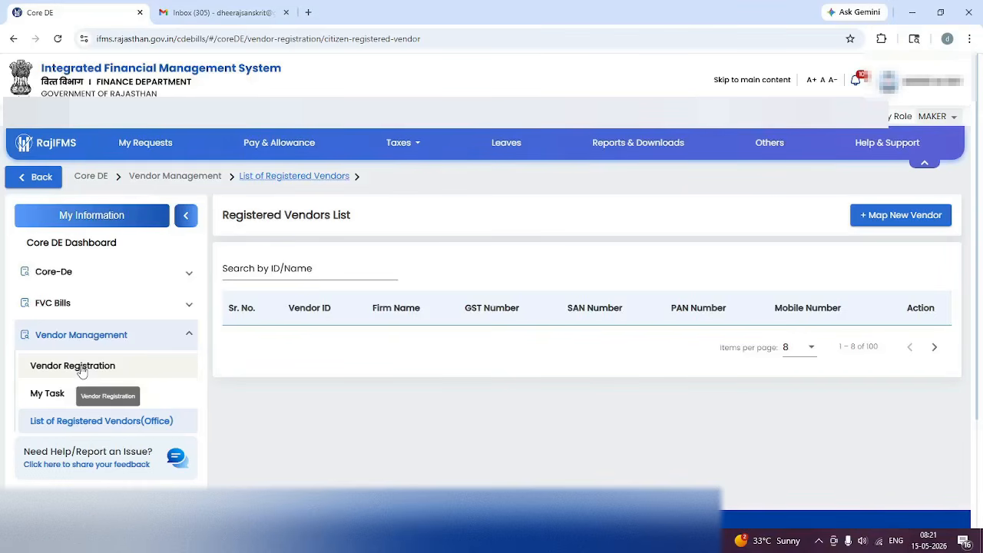
click(81, 372)
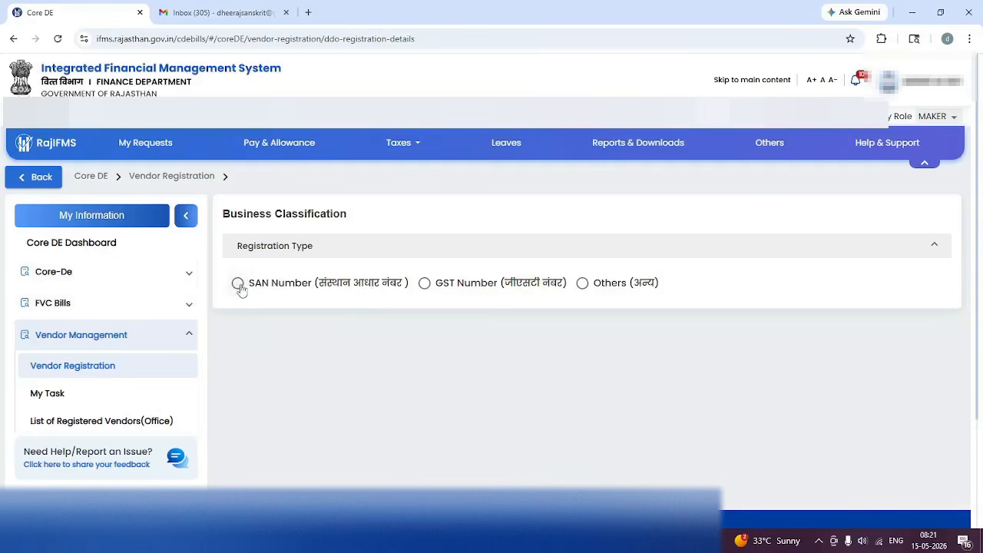
click(238, 284)
Choose Others as the registration type and continue to the Registration Details form.
click(425, 283)
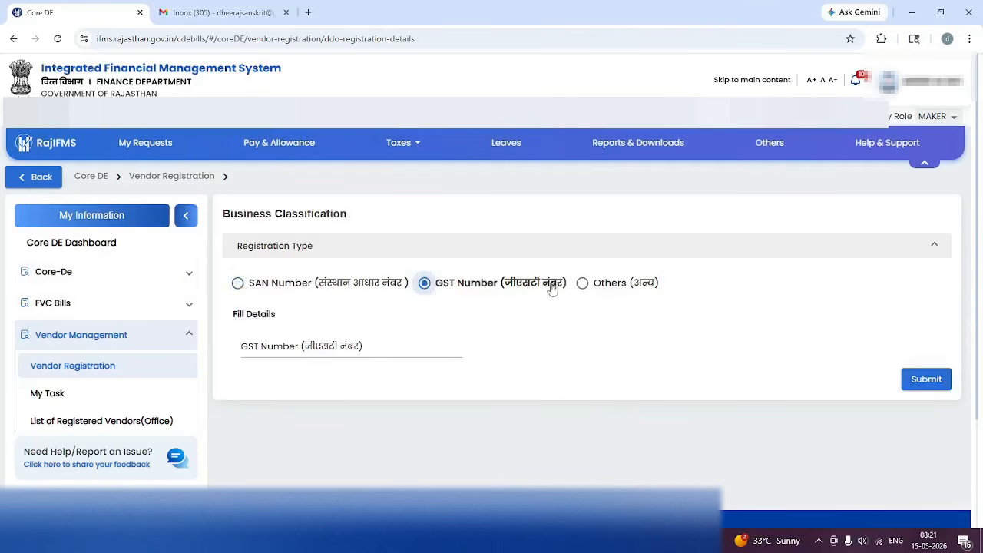
click(582, 284)
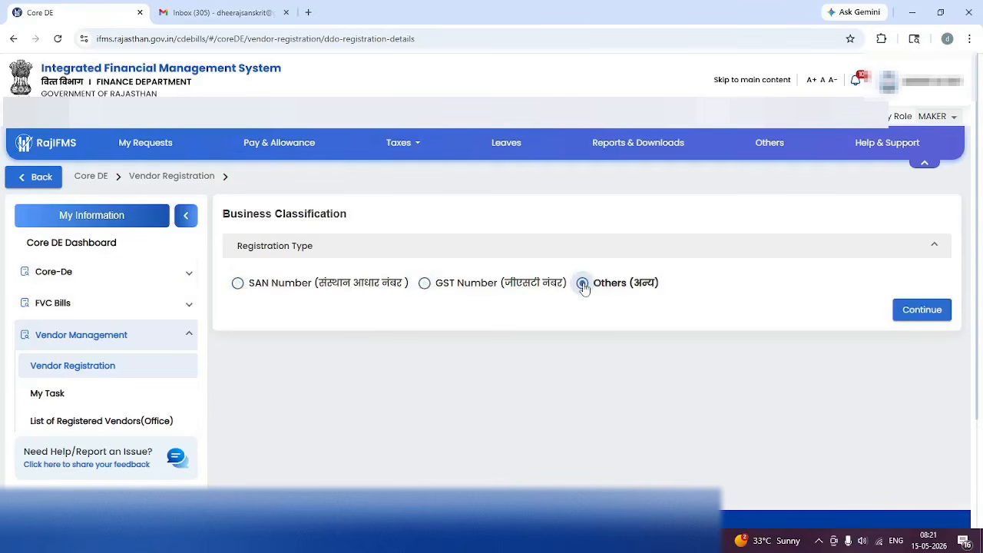
click(921, 309)
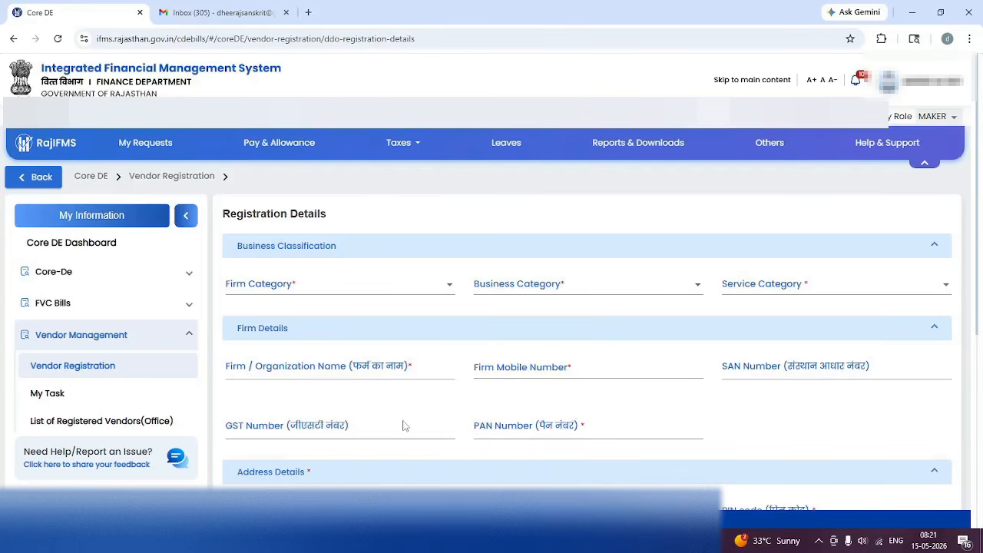
Browse the Firm Category options without choosing one, then expand FVC Bills.
click(312, 291)
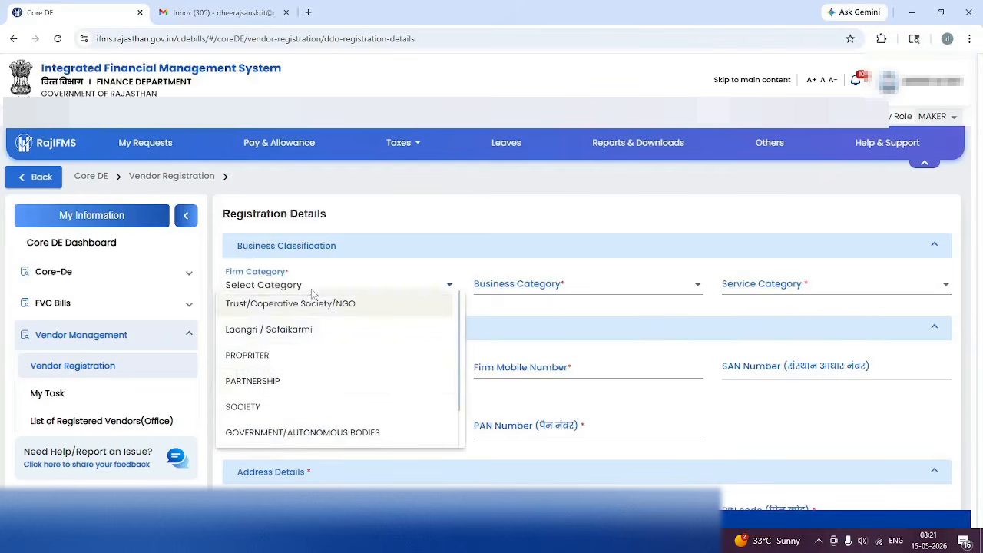
scroll(285, 386, down, 2)
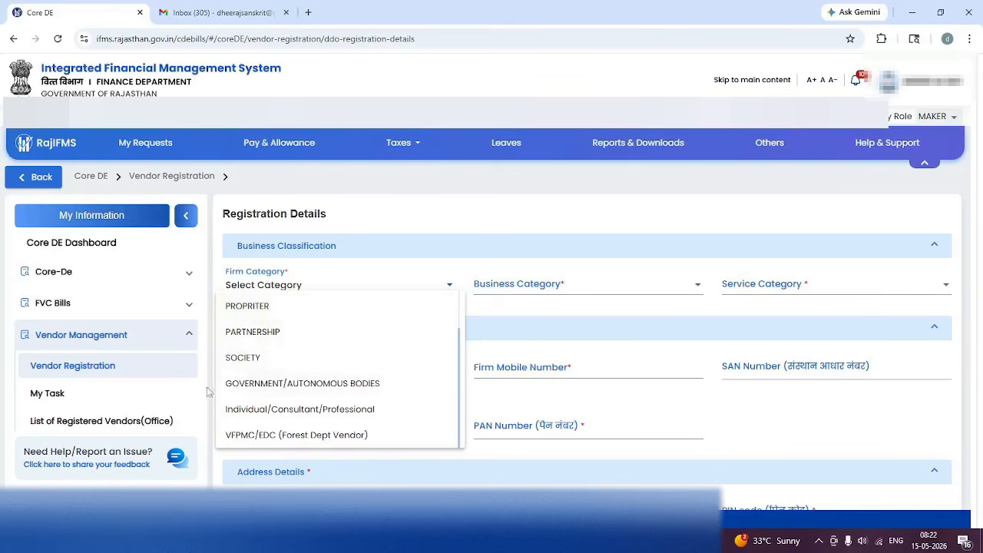
click(187, 307)
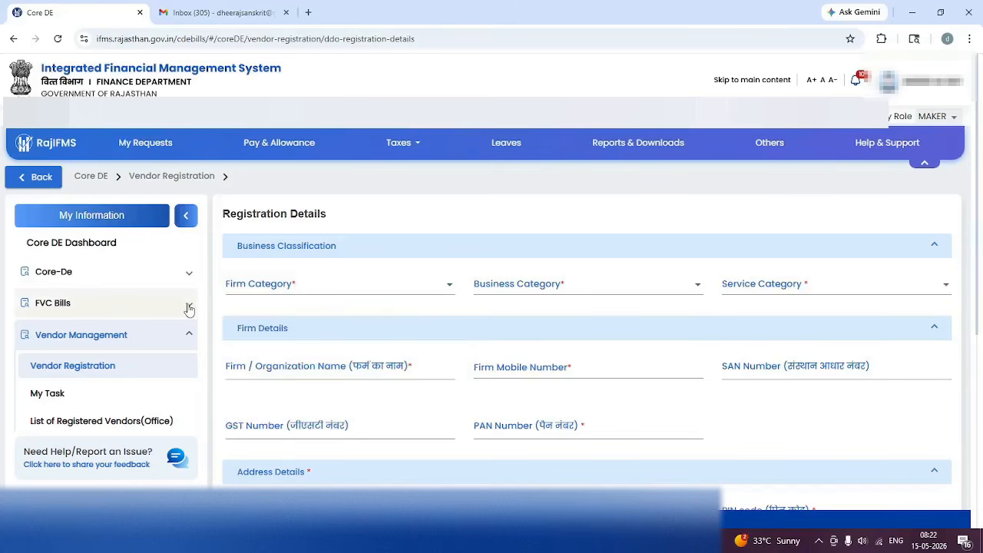
click(188, 308)
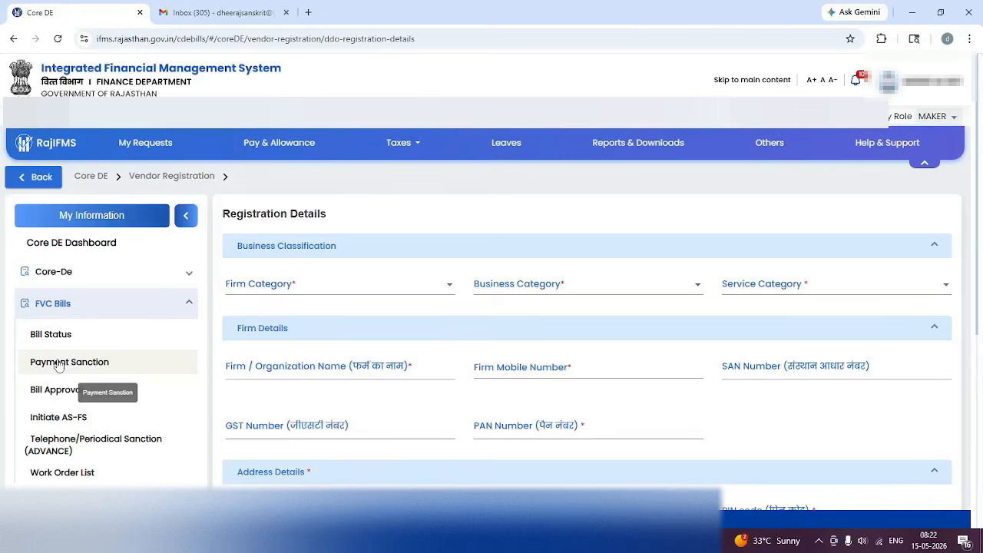
Create a new Without E-Invoice payment sanction with Sub Bill Type Telephone.
click(66, 365)
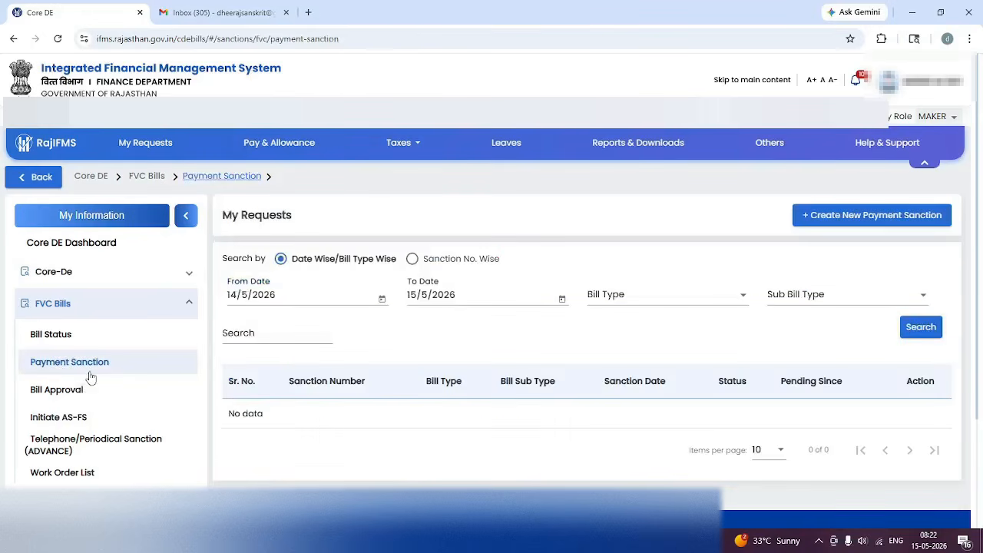
click(851, 221)
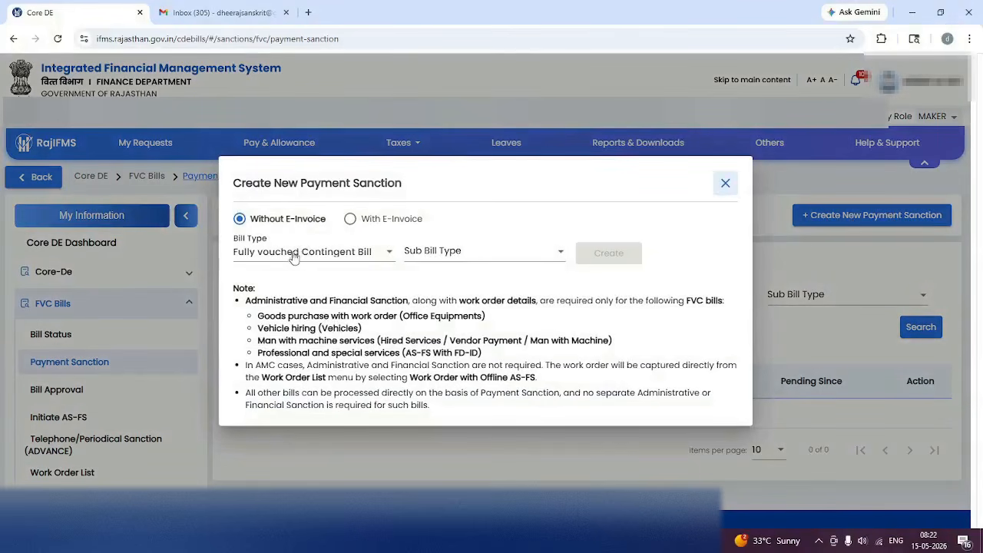
click(461, 259)
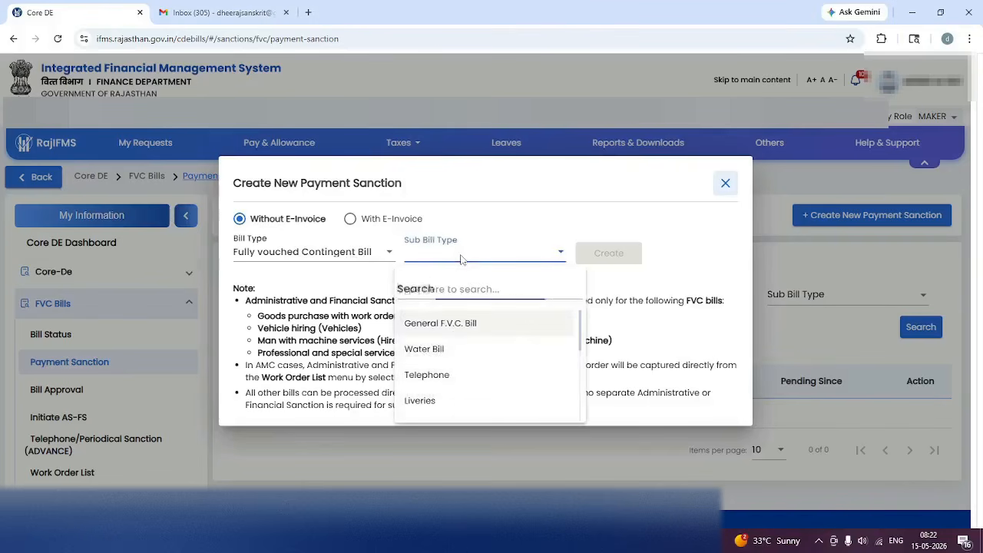
click(425, 379)
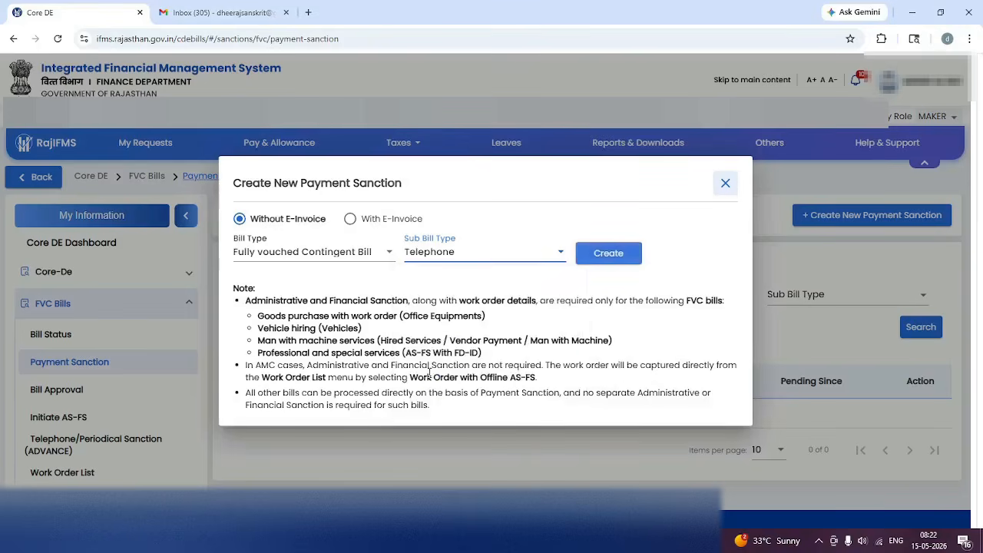
click(598, 260)
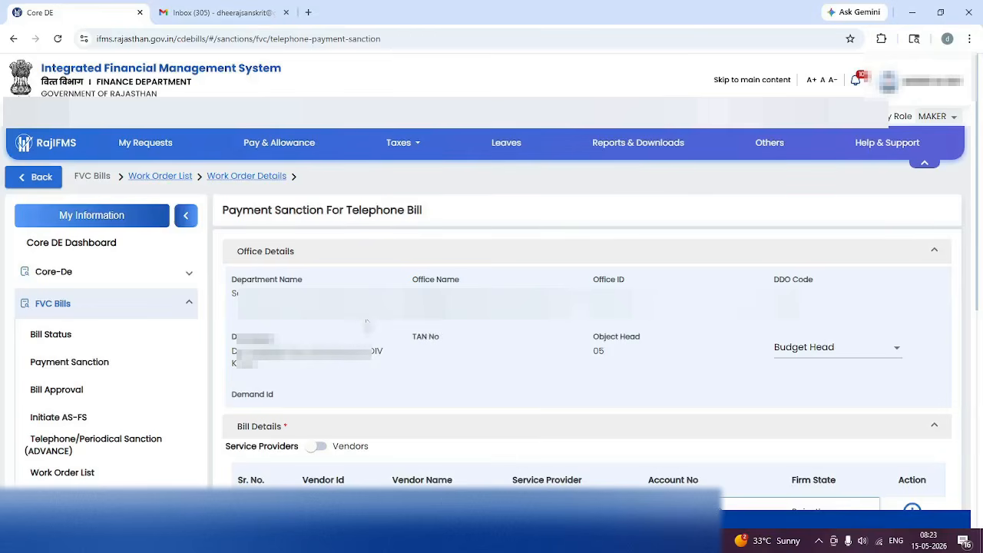
click(811, 357)
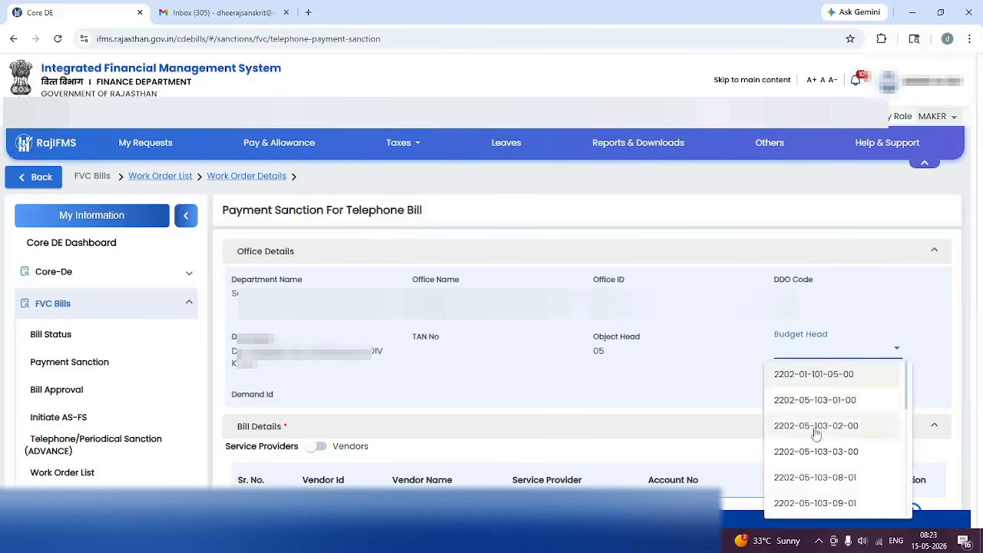
click(810, 477)
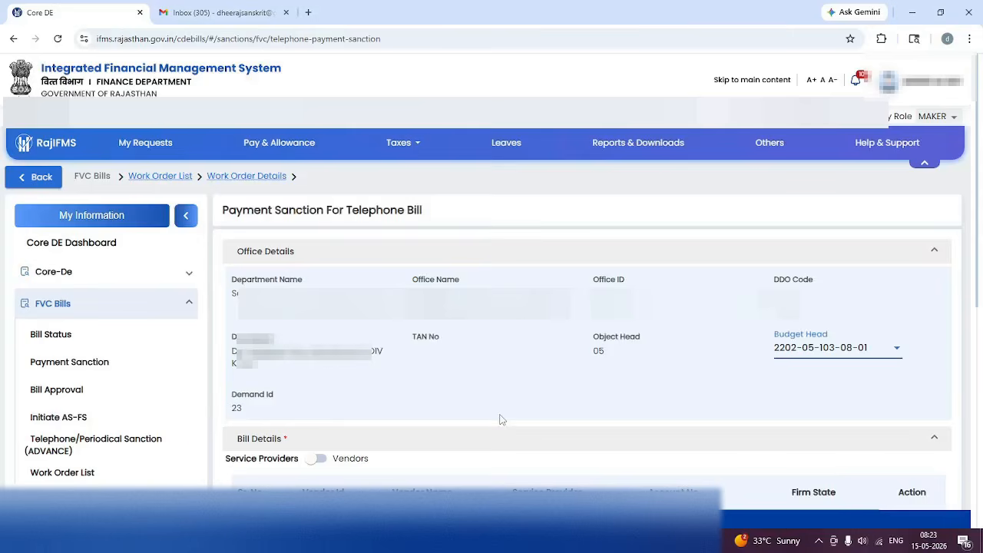
scroll(499, 419, down, 4)
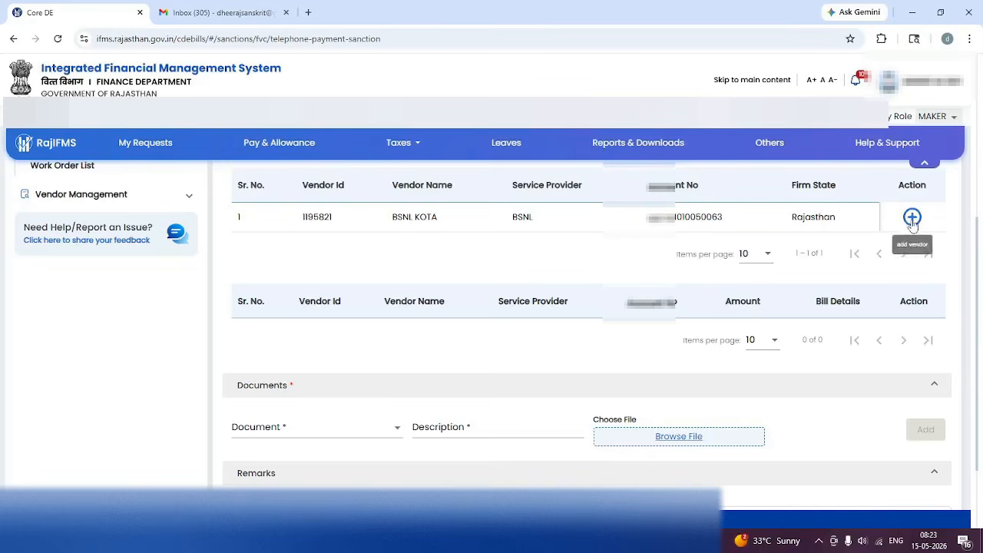
click(912, 218)
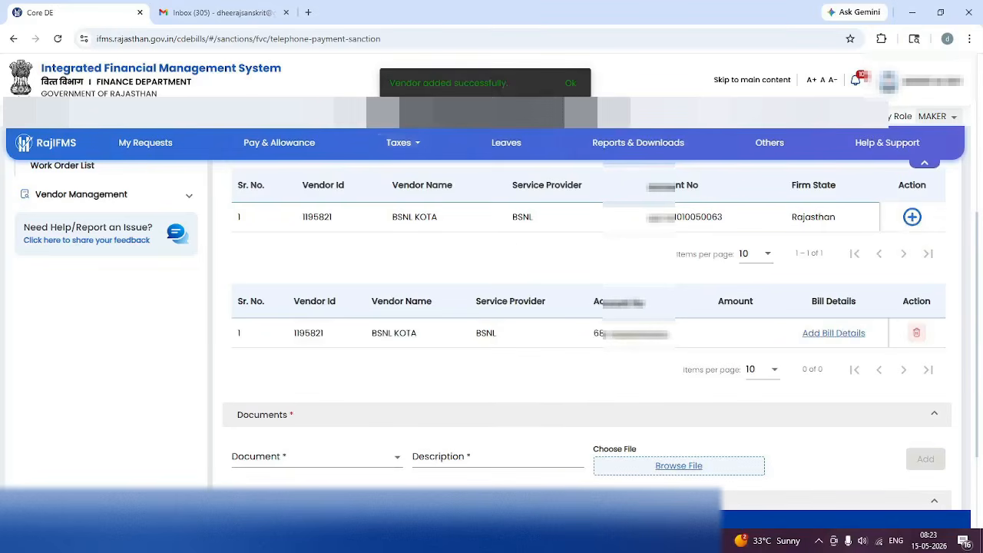
click(571, 85)
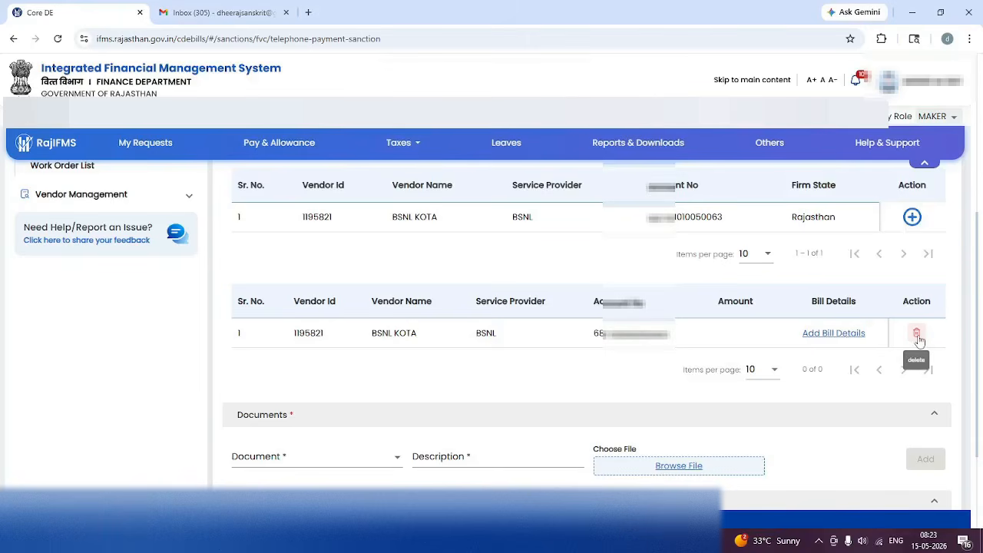
In BSNL KOTA's bill details, enter the telephone number and bill/invoice number.
click(826, 336)
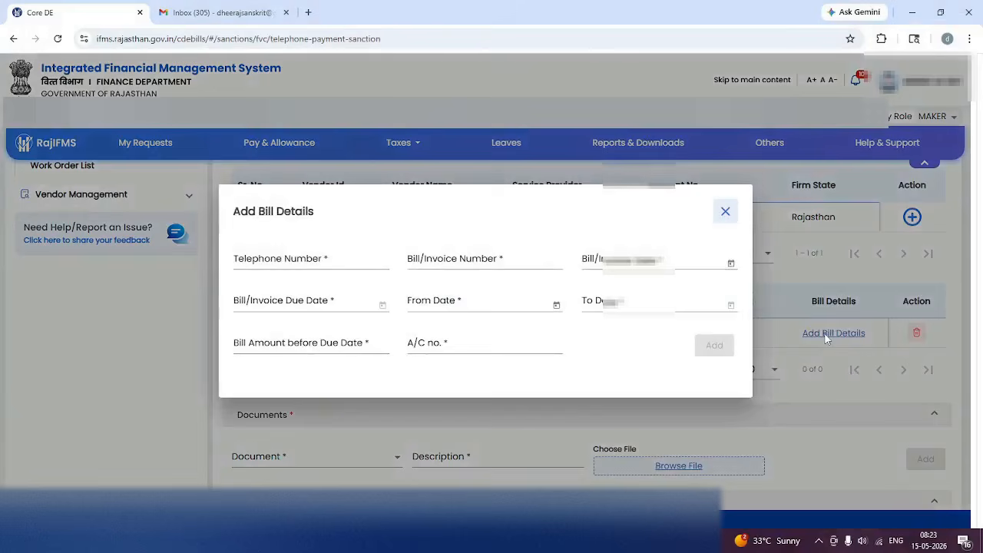
click(273, 261)
text(7)
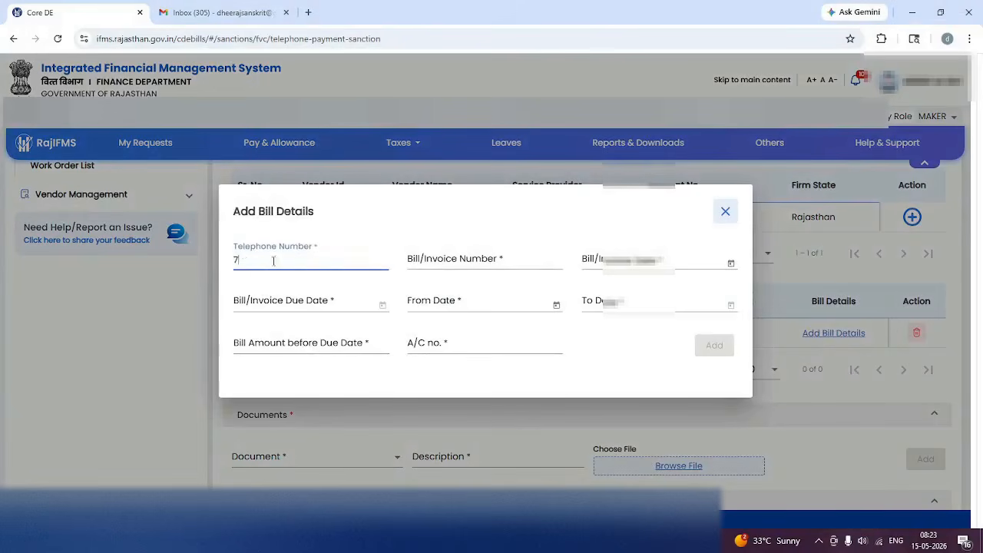
text(44)
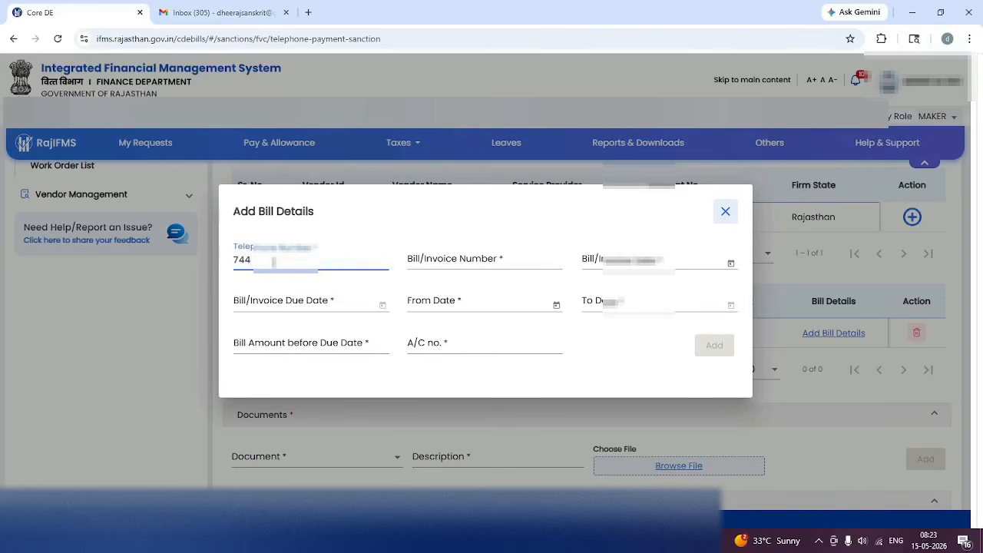
text(2)
click(484, 260)
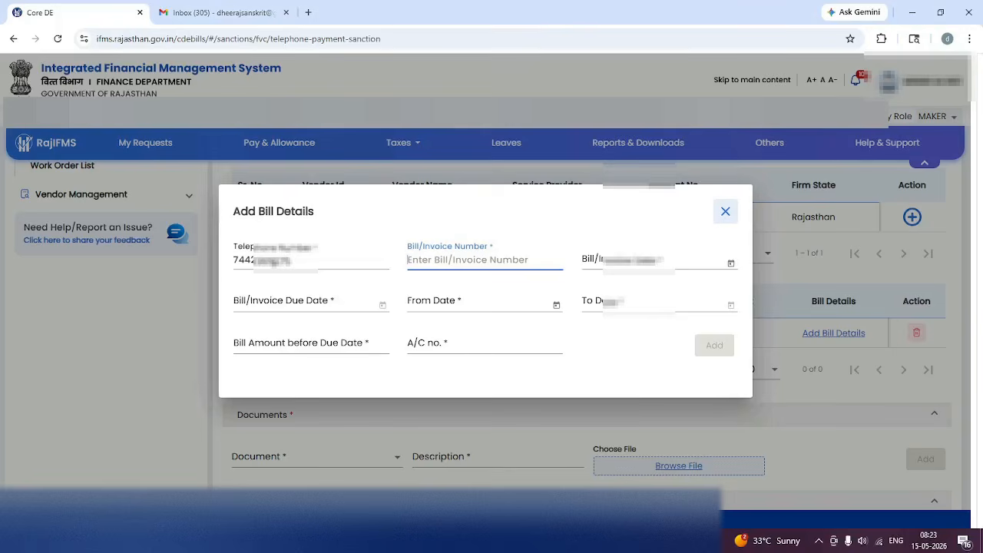
text(ND)
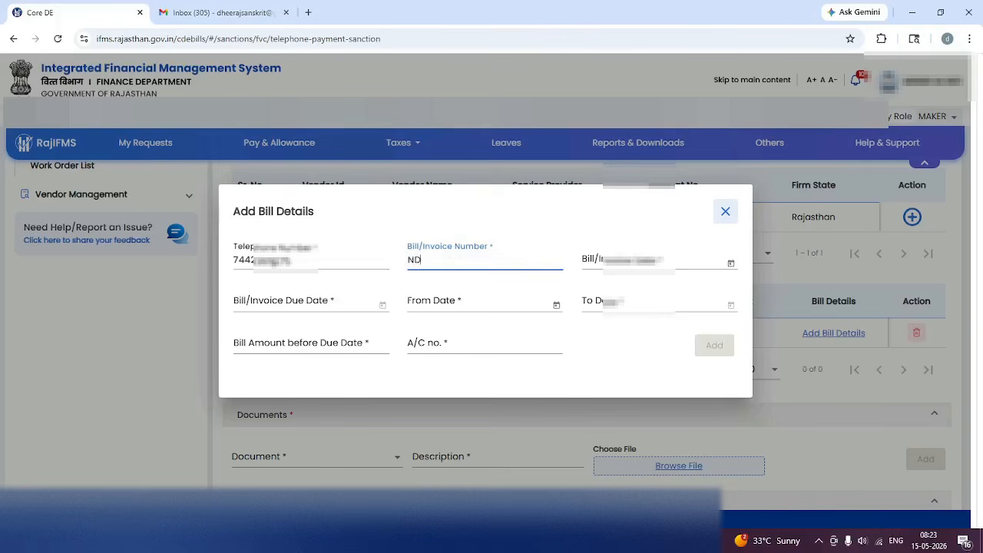
text(CRJ0)
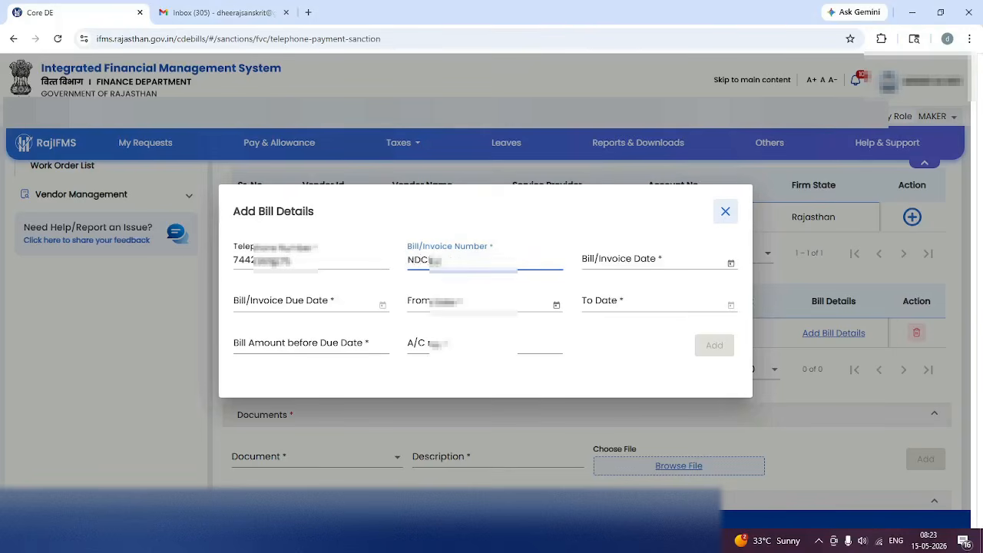
text(00000000)
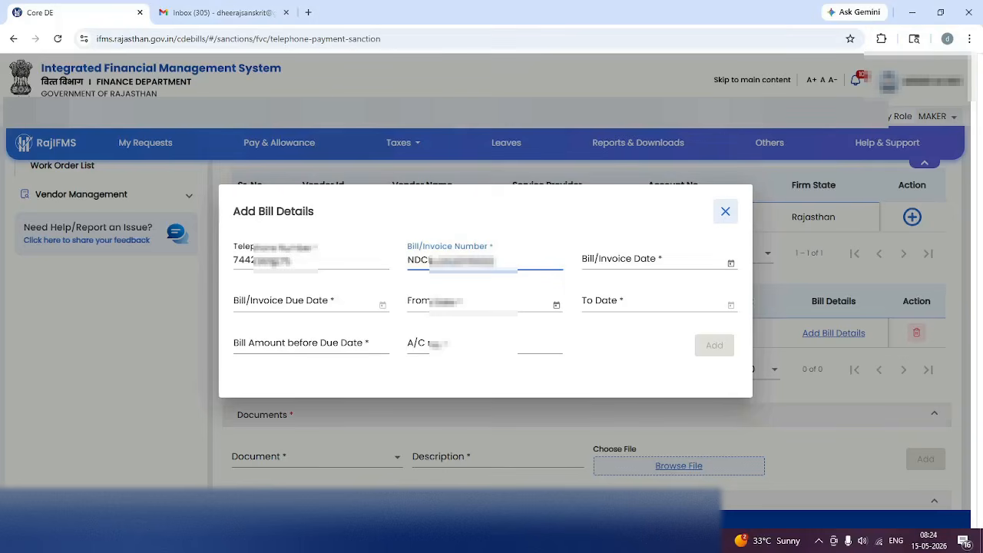
key(Tab)
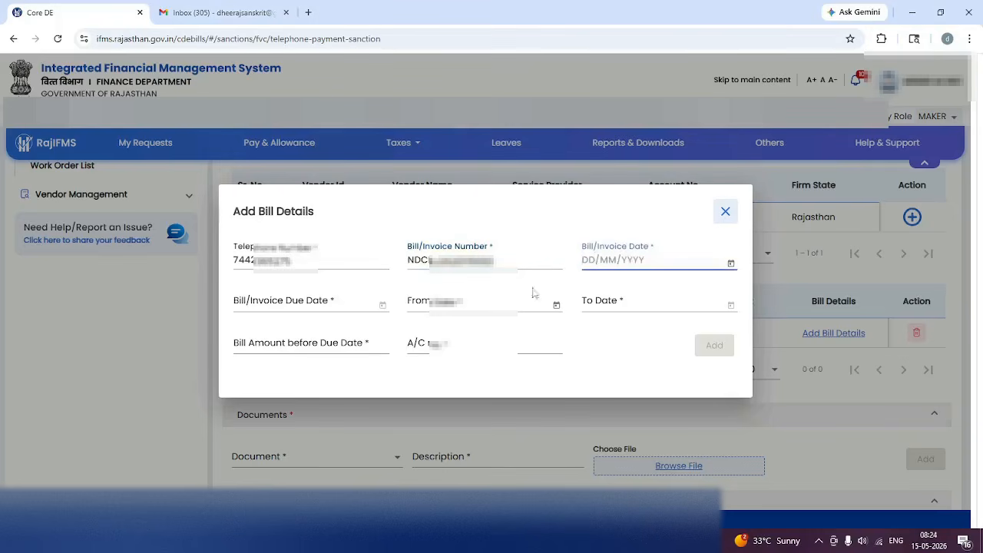
Set bill date 3/5/2026, due date 18/5/2026 and billing period 1/4/2026 to 30/4/2026.
click(730, 264)
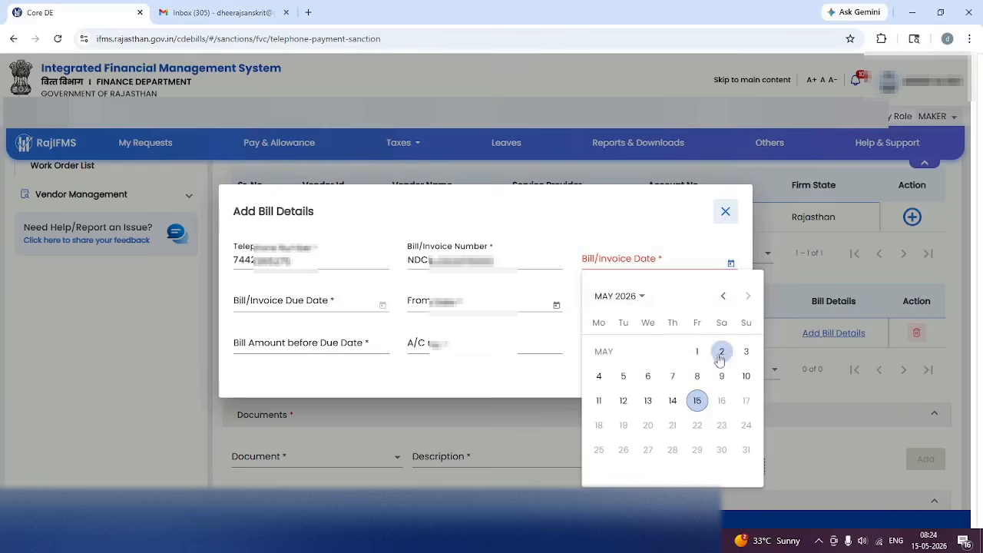
click(745, 352)
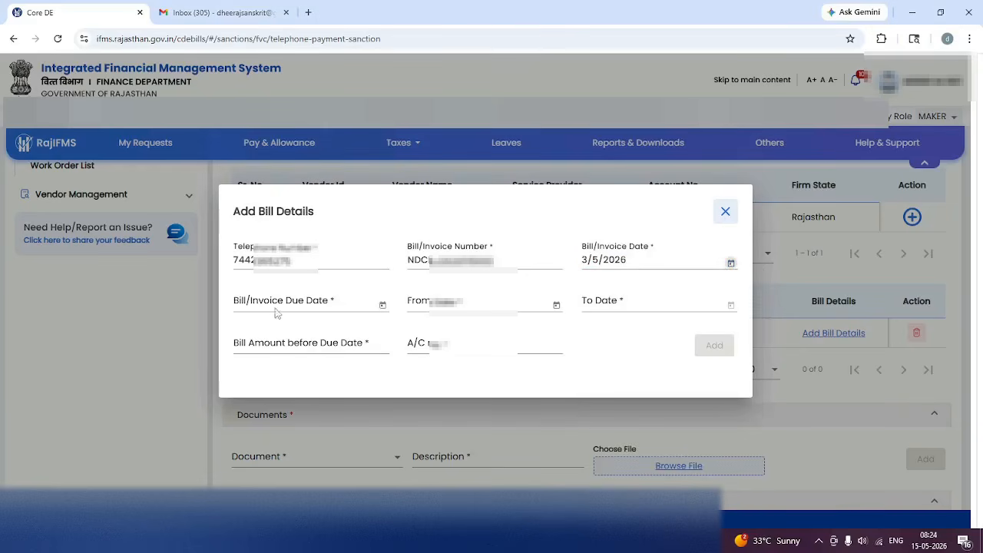
click(381, 307)
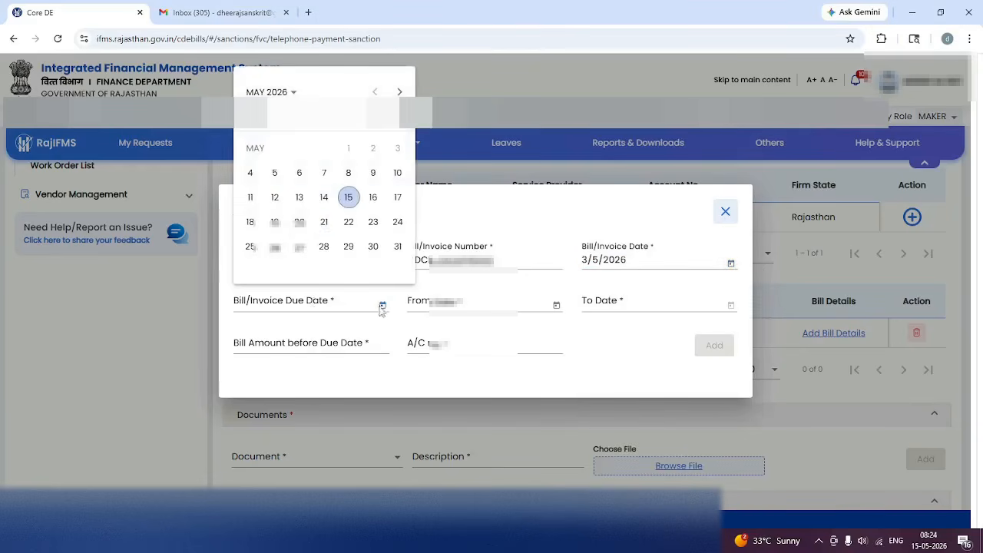
click(251, 224)
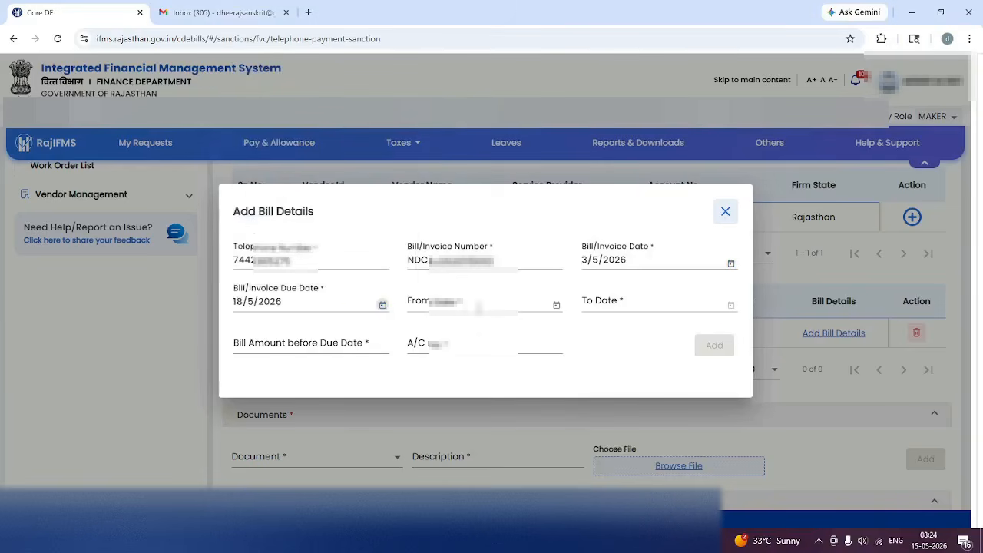
click(556, 306)
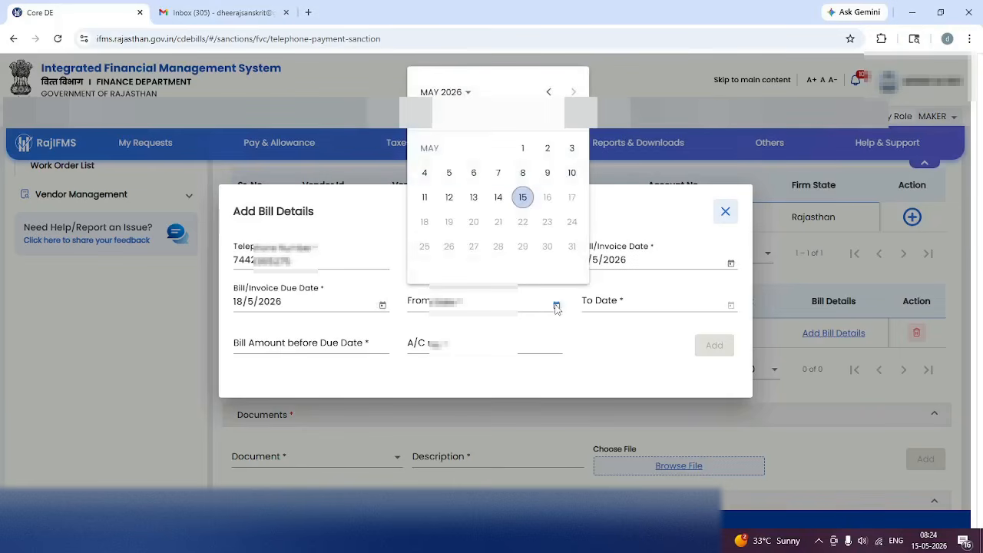
click(548, 92)
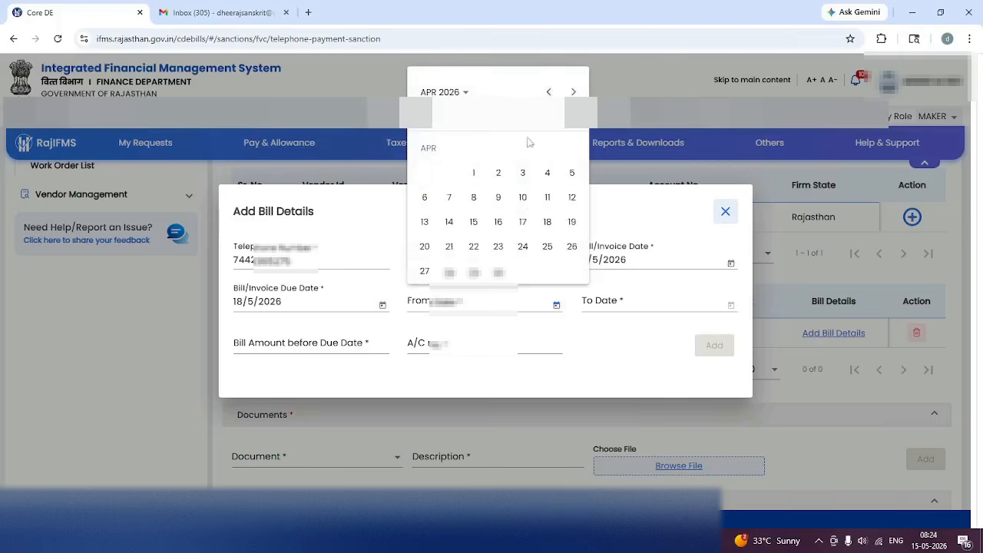
click(472, 172)
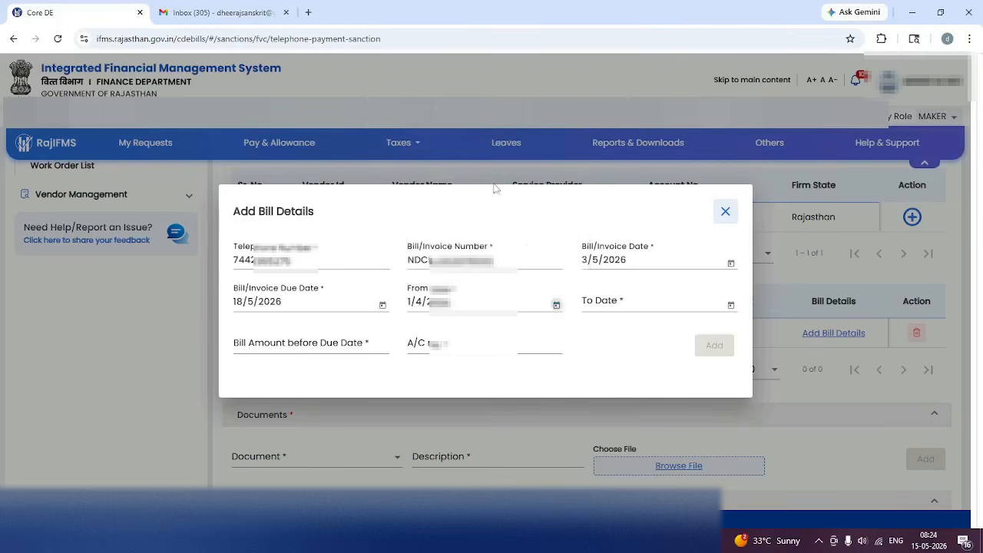
click(731, 305)
click(722, 92)
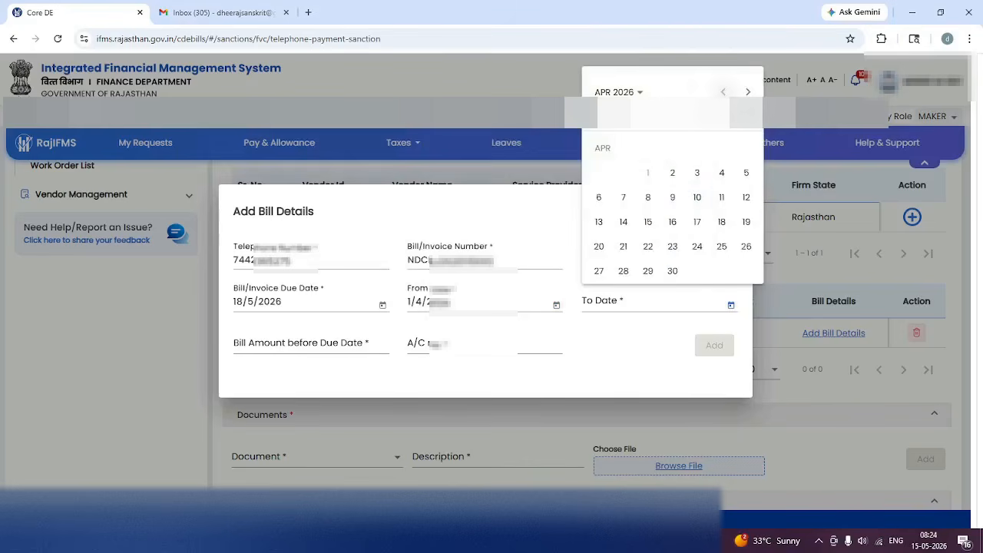
click(673, 271)
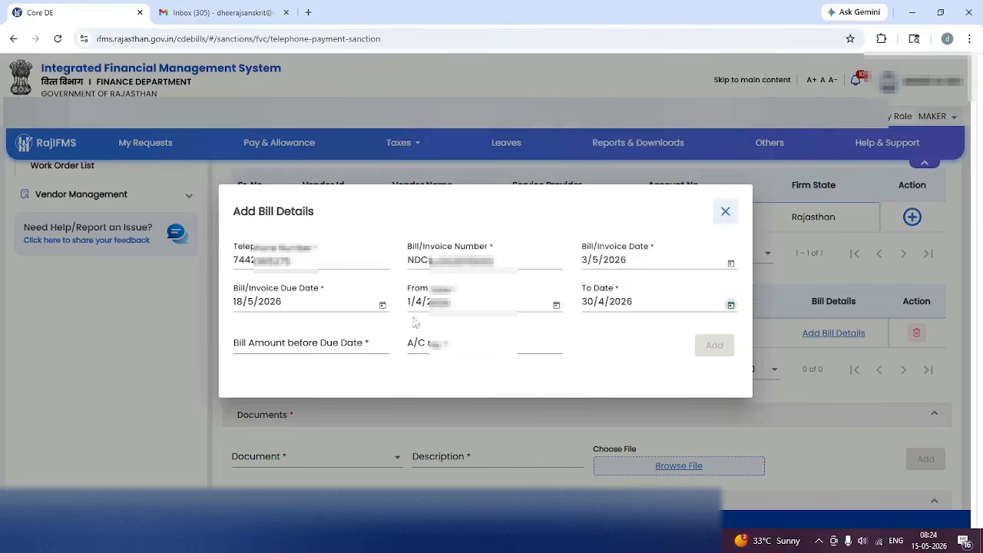
click(336, 343)
Enter bill amount 2300 and the account number, add the bill, and save.
text(2300)
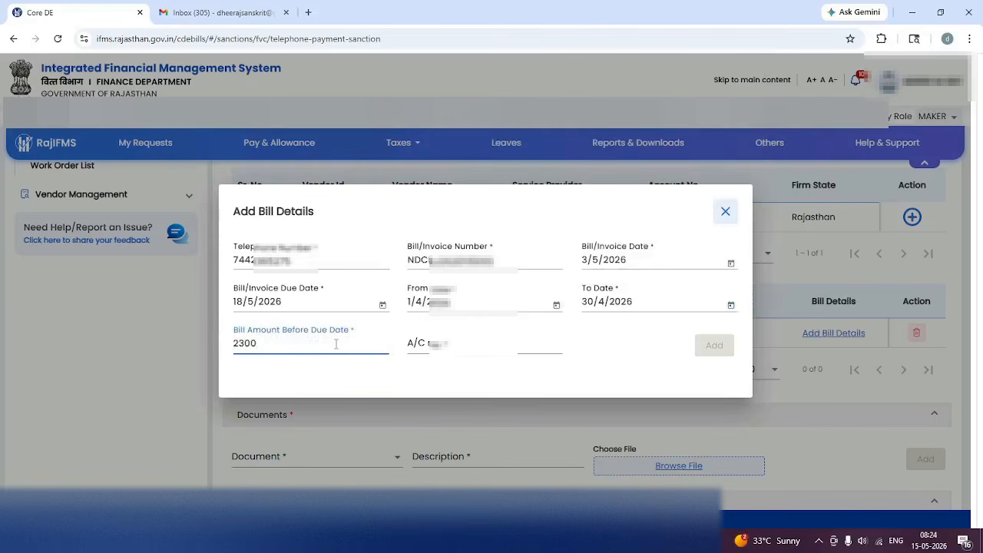
key(Tab)
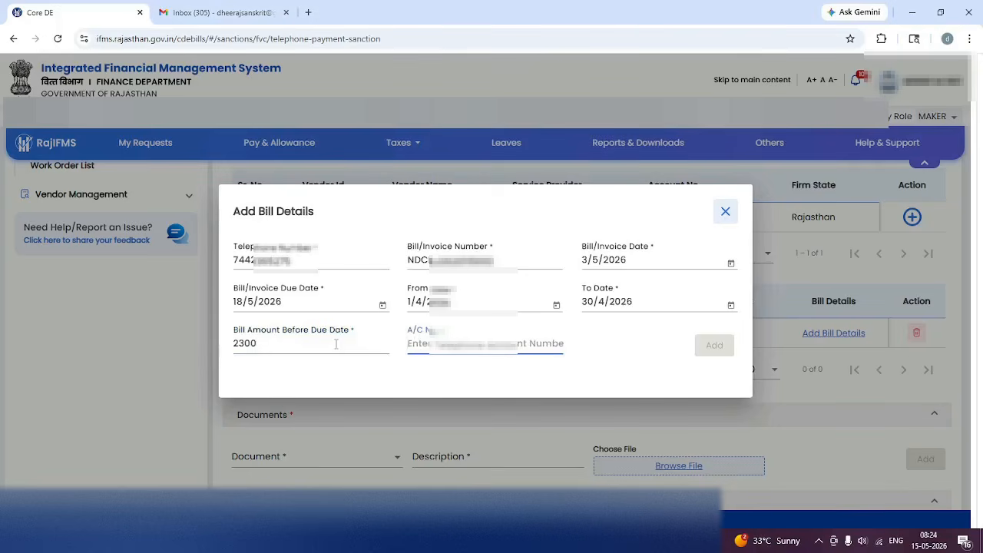
text(1)
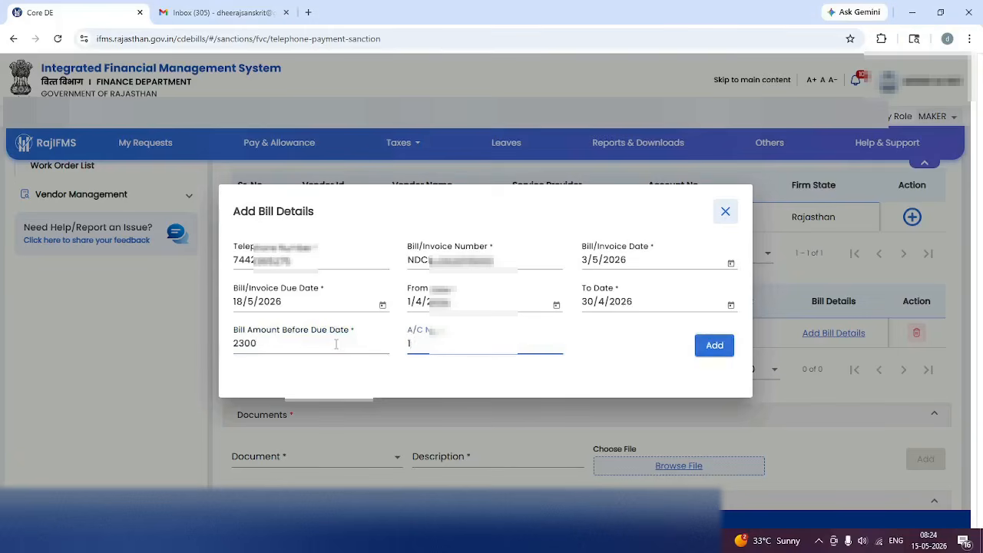
text(0100•••••)
click(706, 347)
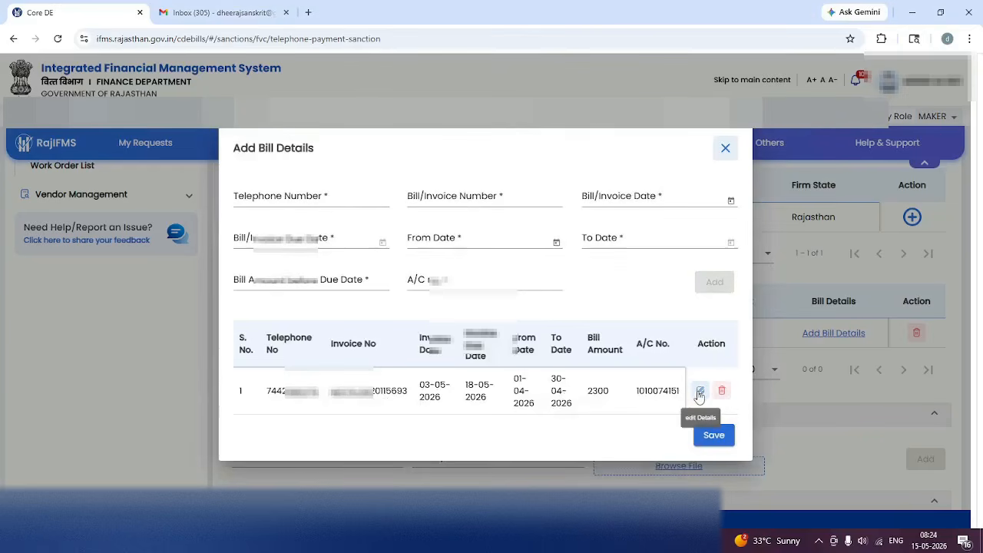
click(713, 435)
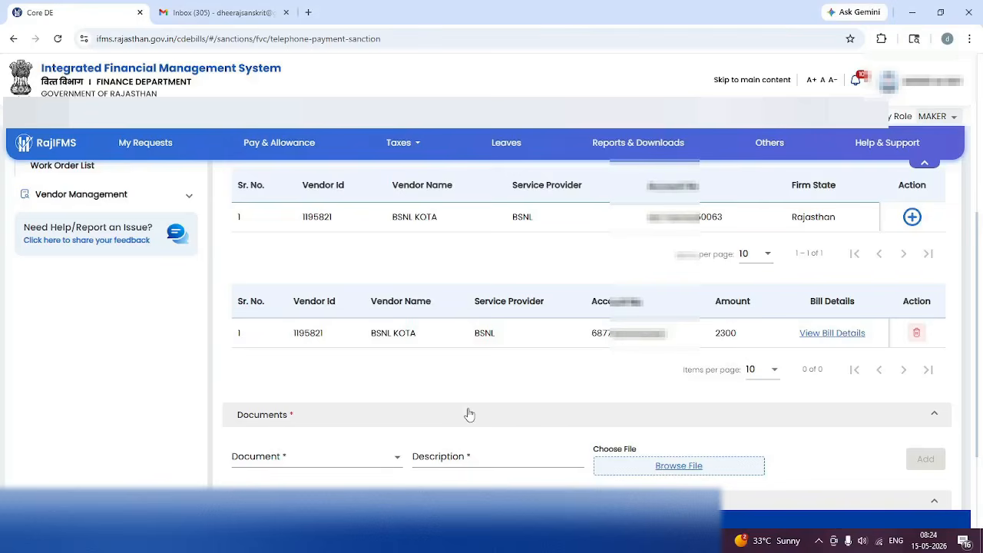
Add remark TELEPHONE BILL and attempt forwarding to the checker, dismissing the missing-documents error.
scroll(469, 414, down, 2)
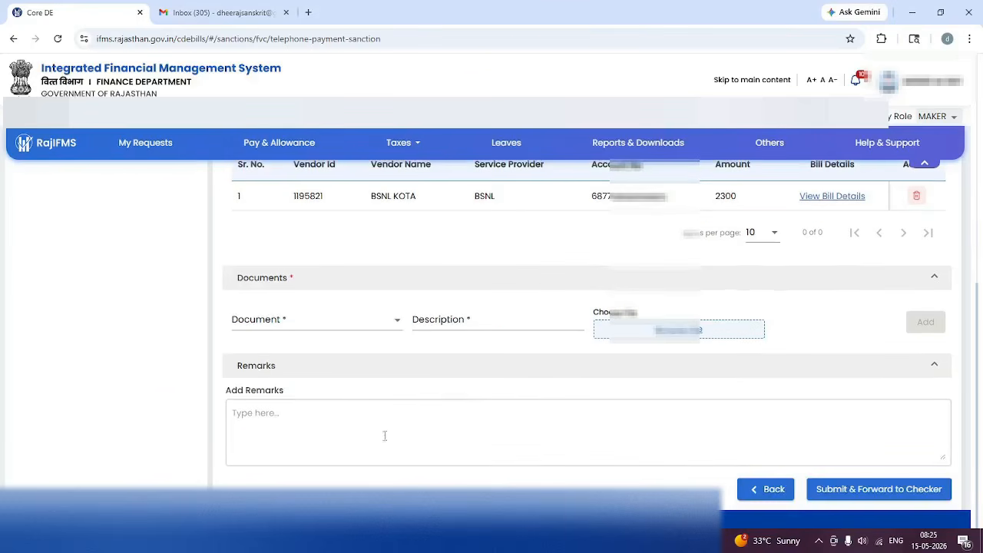
click(317, 433)
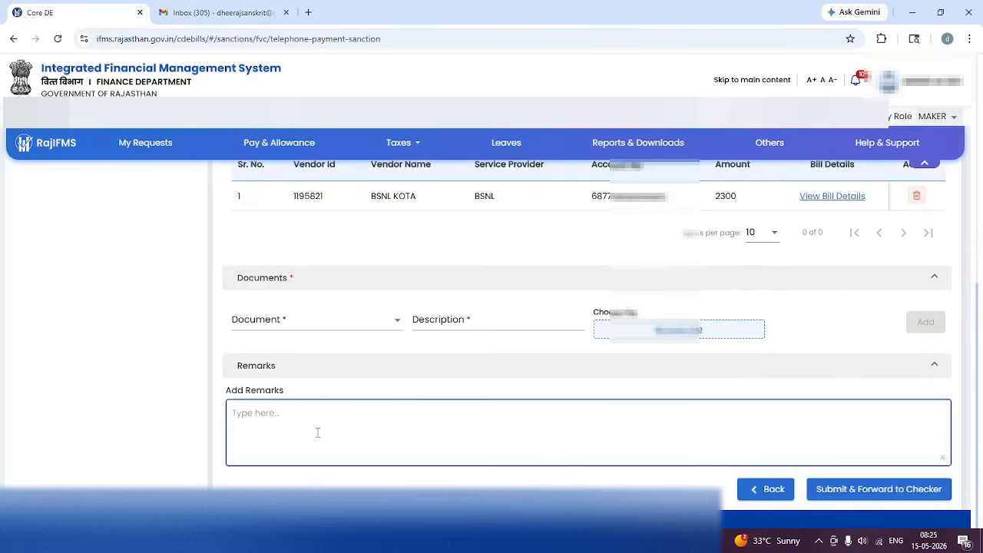
text(TELEPHONE BILL)
click(882, 491)
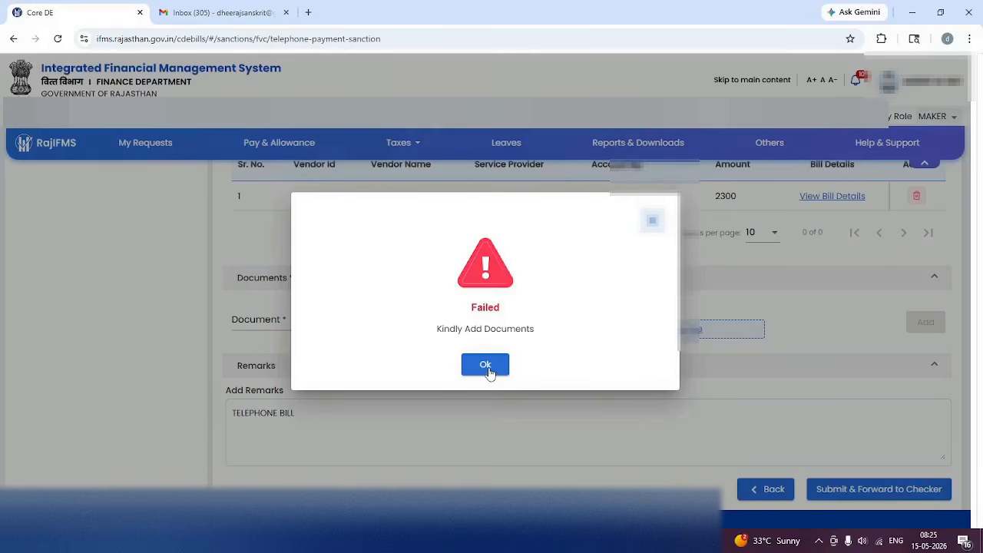
click(487, 366)
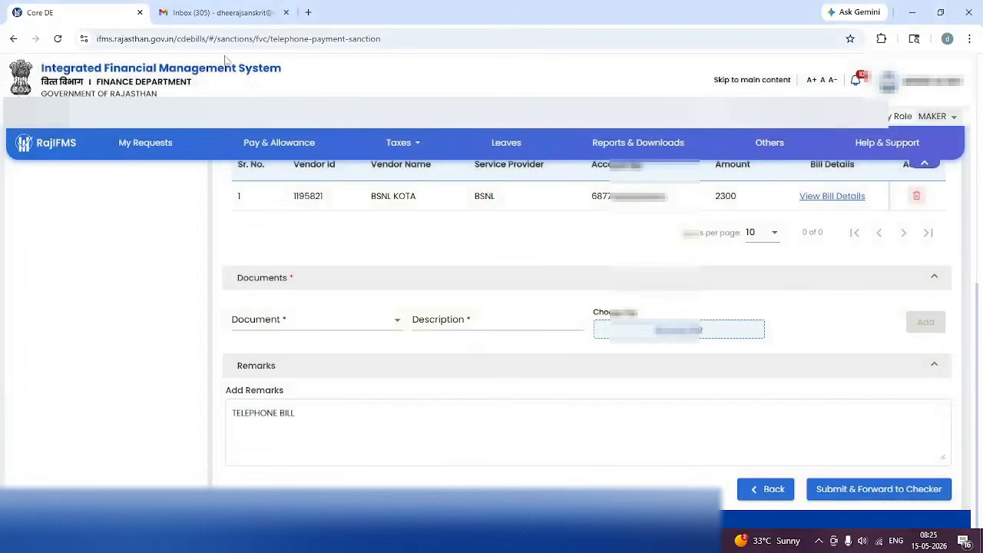
In Gmail, open the BSNL Gentle Payment Reminder email and follow its Invoice link to the bill.
click(224, 14)
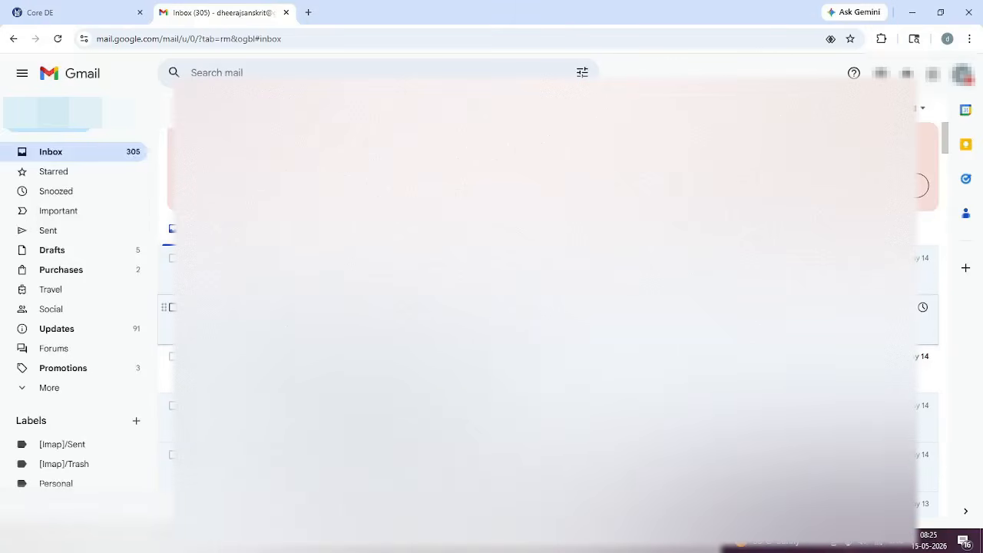
click(538, 311)
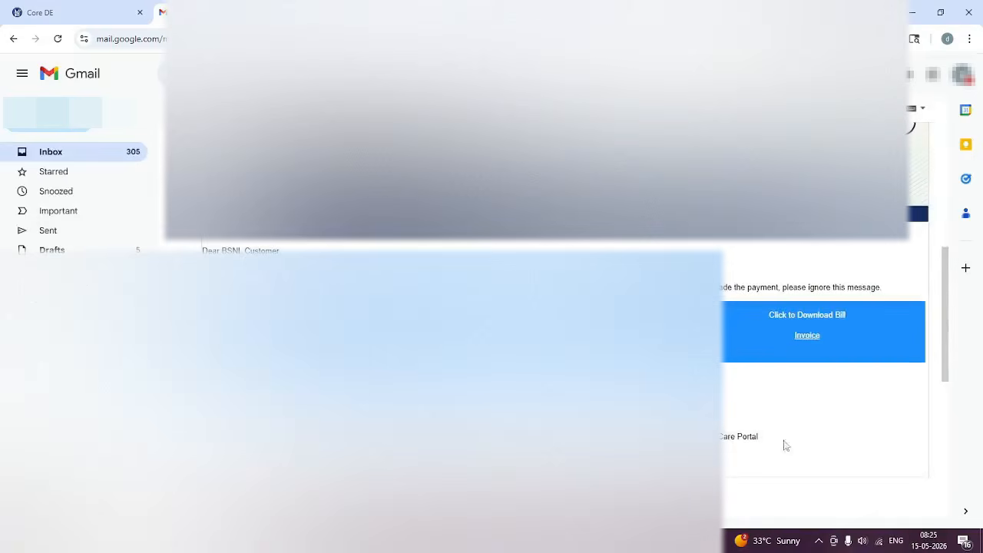
click(807, 336)
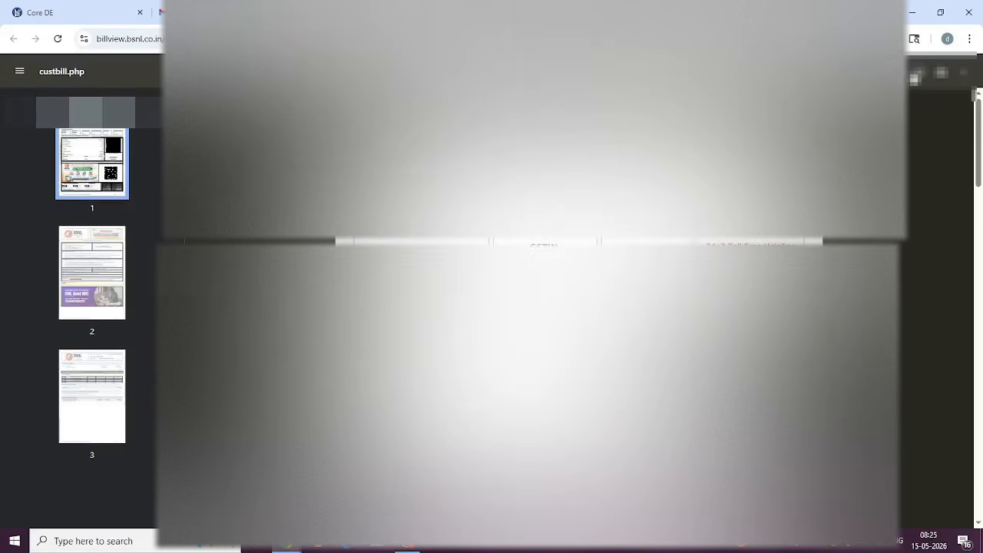
Save the BSNL bill as a PDF on the Desktop, then preview the May 14 email's 1000.pdf attachment.
click(920, 74)
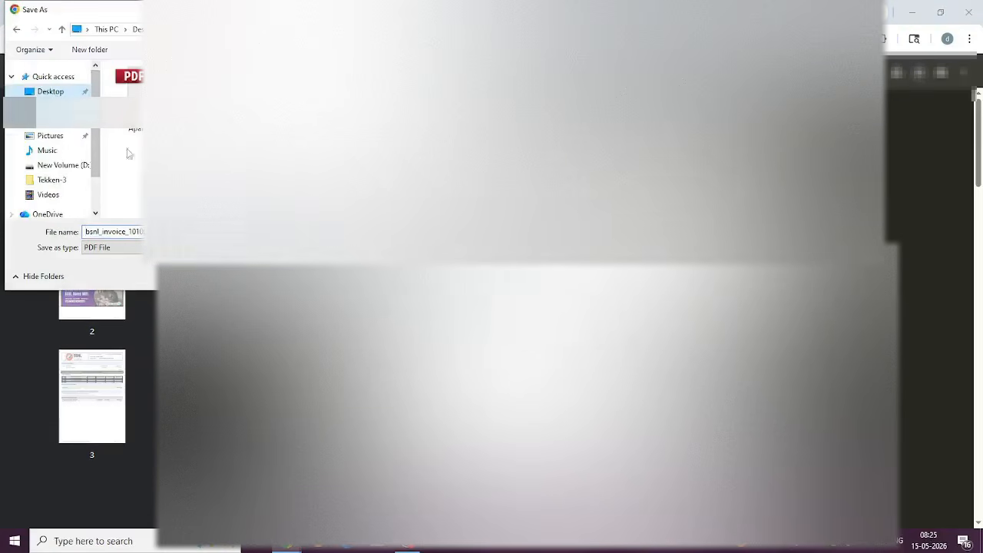
key(Return)
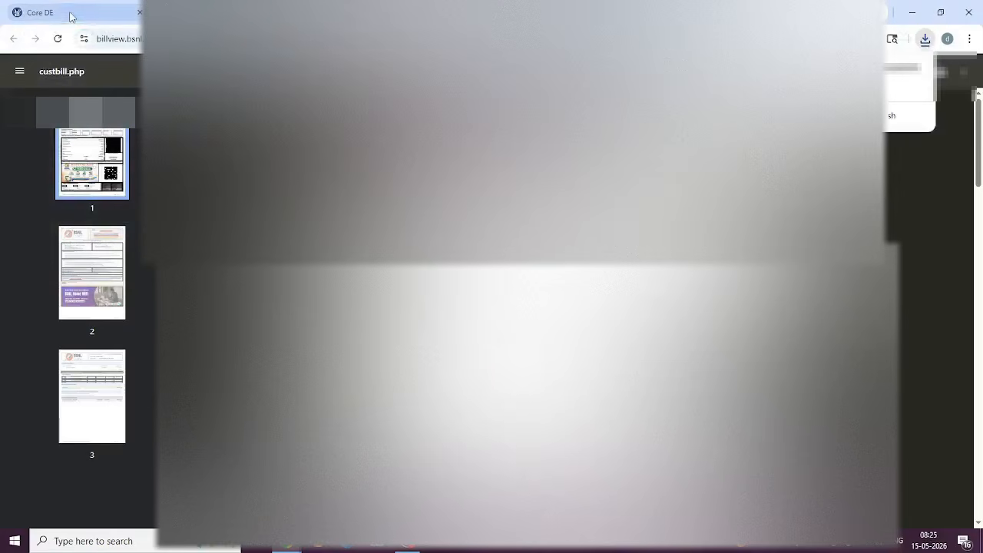
click(215, 12)
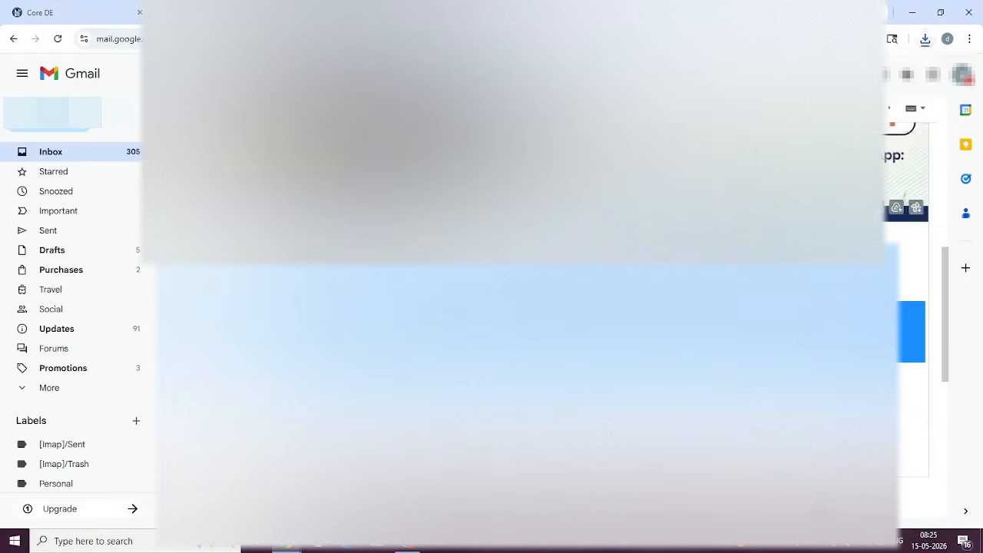
click(171, 108)
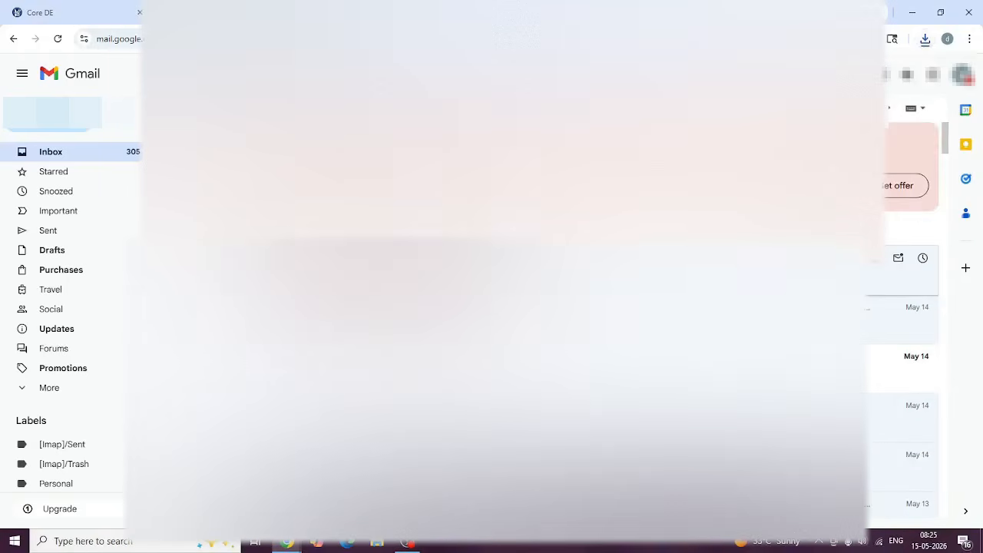
click(388, 257)
click(261, 286)
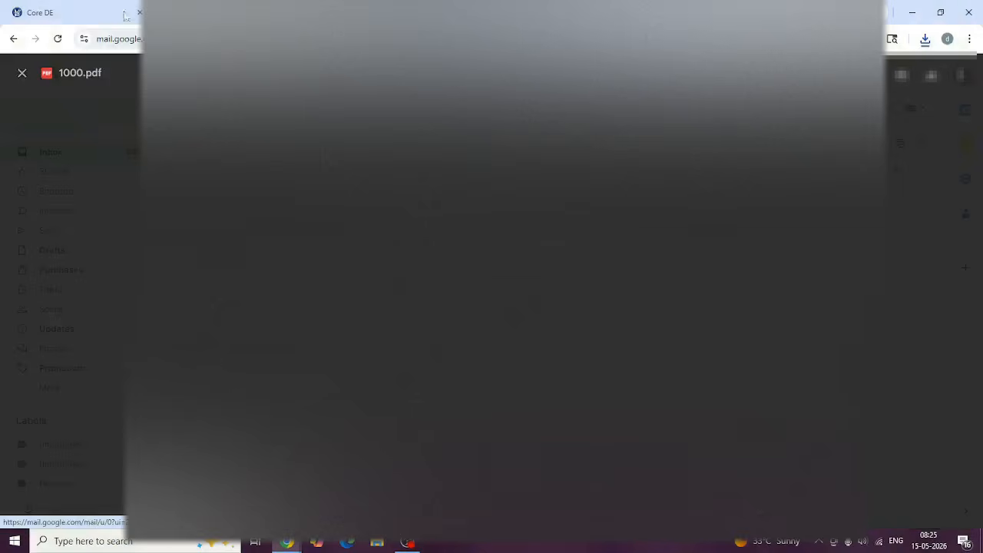
Set document type Bill Invoice/PDF Invoice, describe it 'INVOICE', and choose the BSNL bill PDF from the Desktop.
click(81, 14)
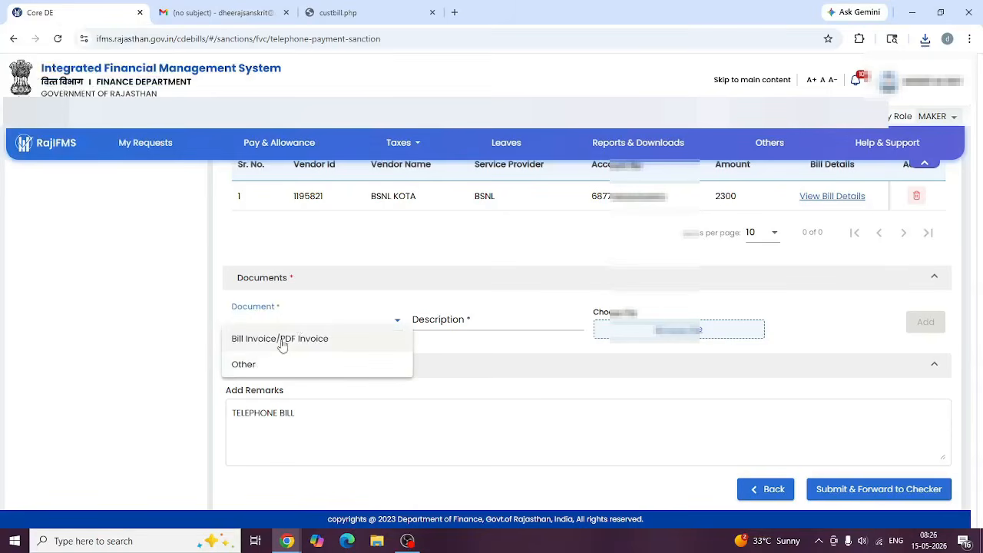
click(272, 339)
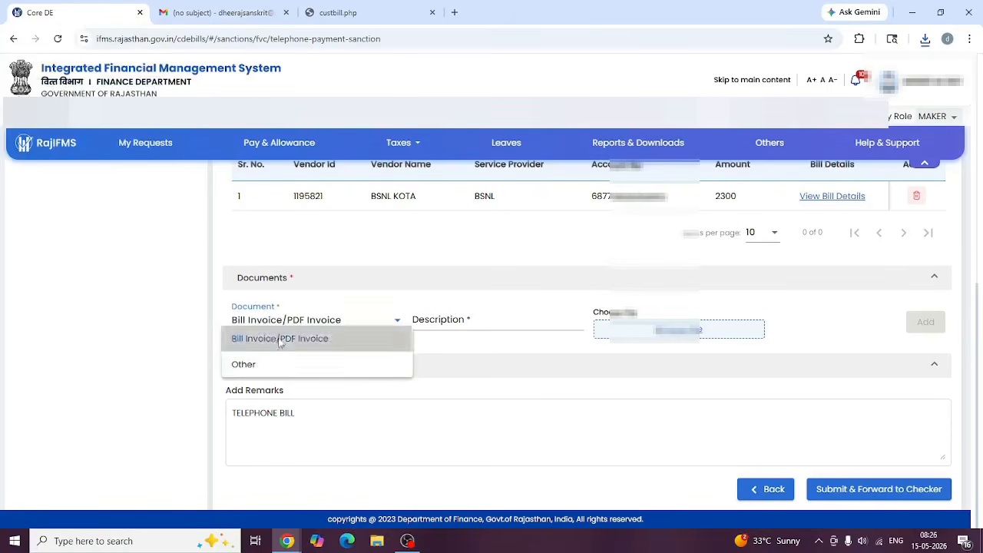
click(446, 322)
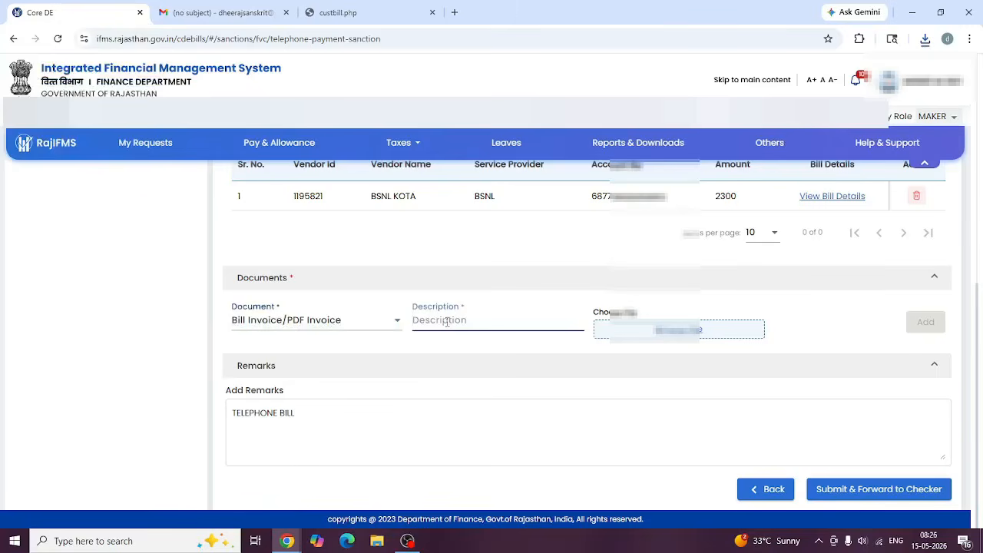
text(INVOICE)
click(682, 331)
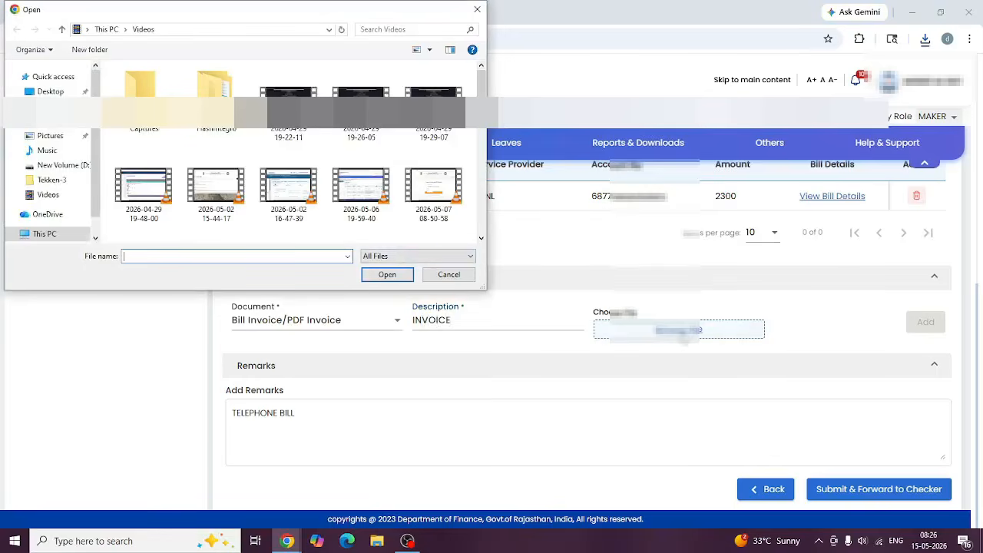
click(56, 92)
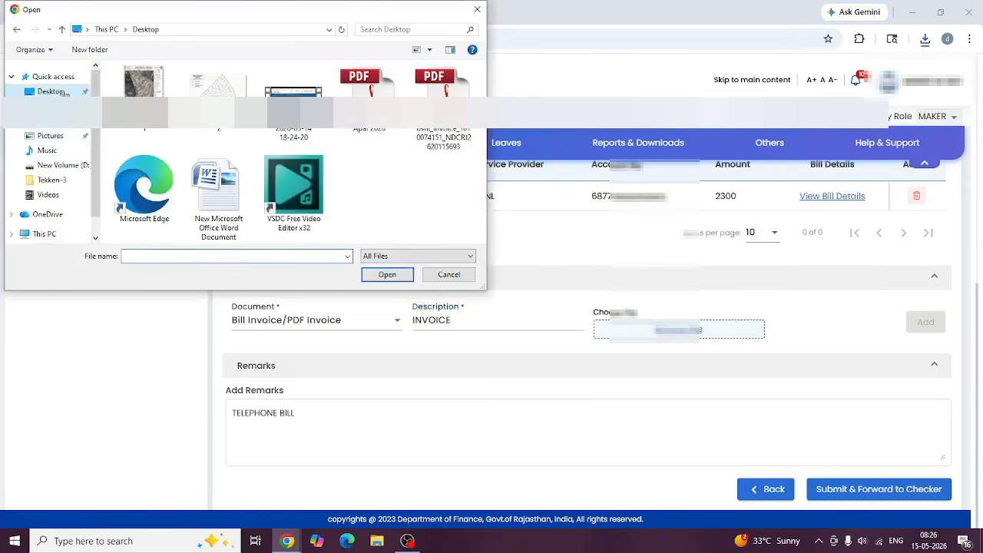
double_click(453, 86)
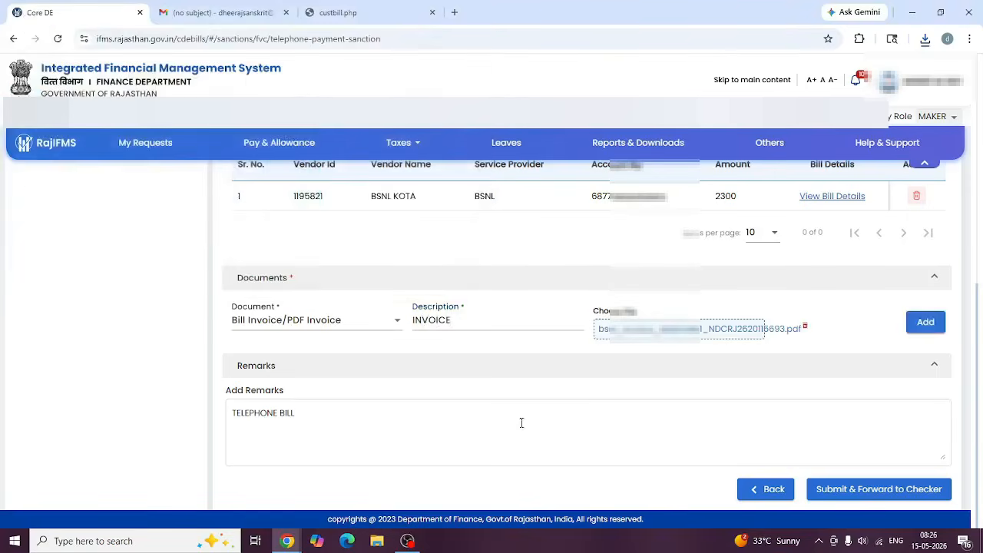
Dismiss the missing-documents error and add the invoice to the sanction's documents list.
click(865, 494)
click(491, 366)
click(925, 324)
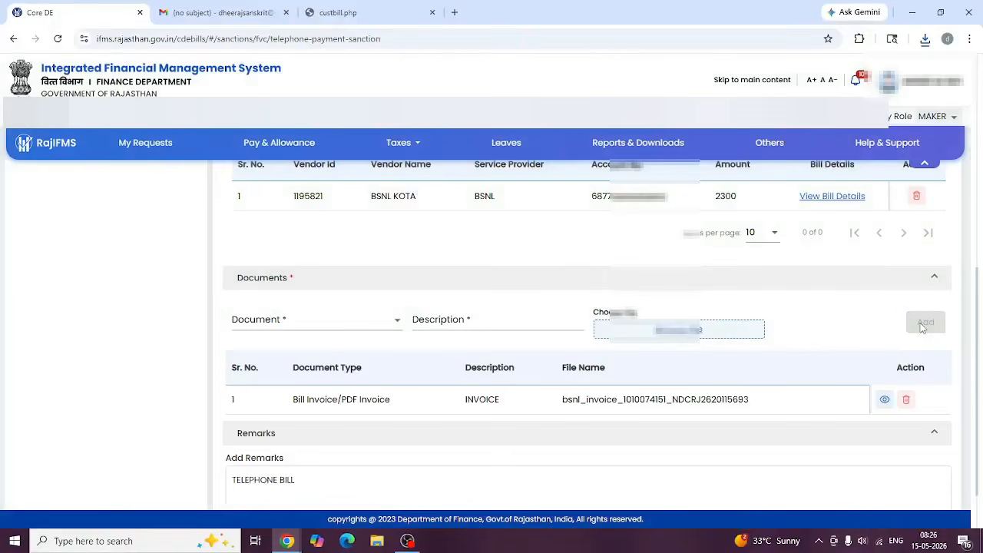
Submit and forward the telephone sanction to the checker, confirming and acknowledging the success message.
scroll(767, 430, down, 1)
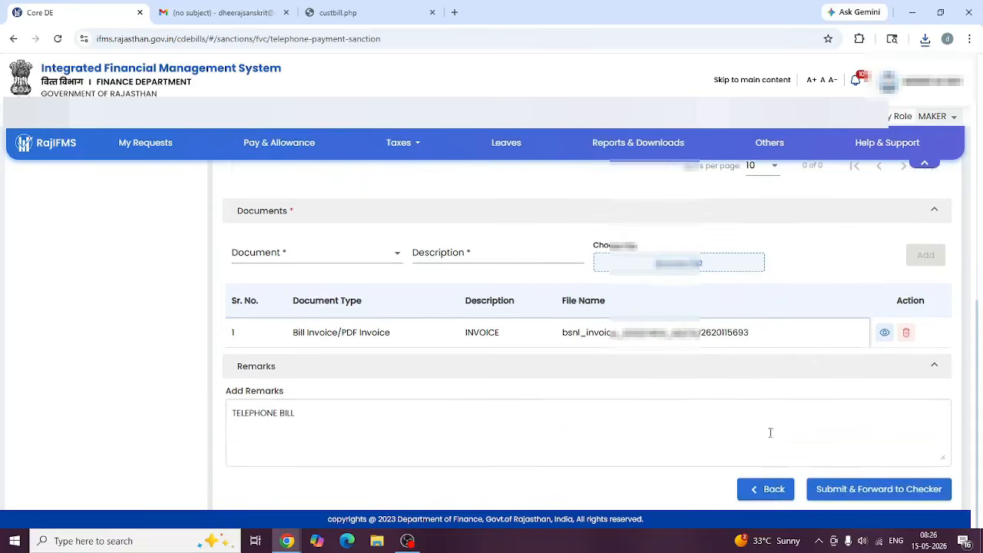
click(883, 492)
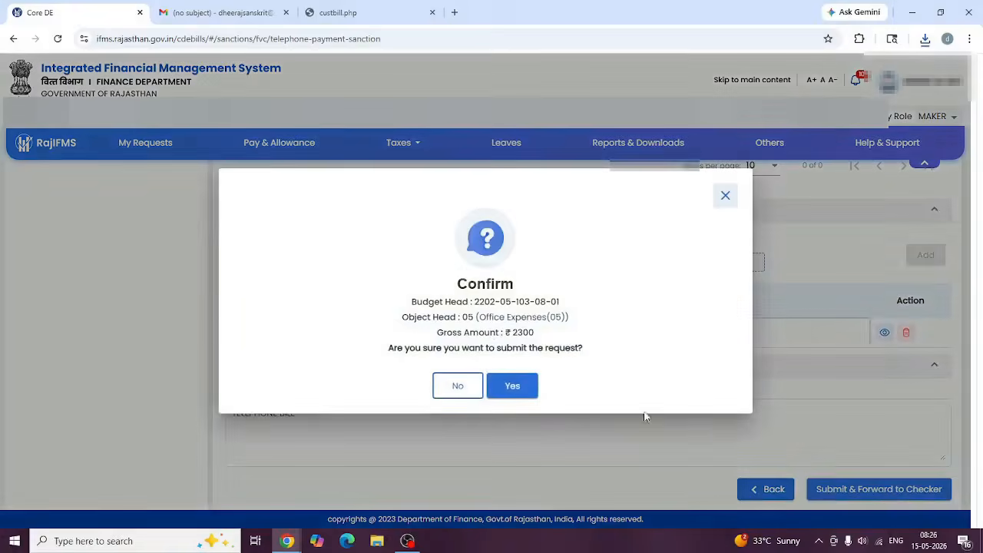
click(518, 390)
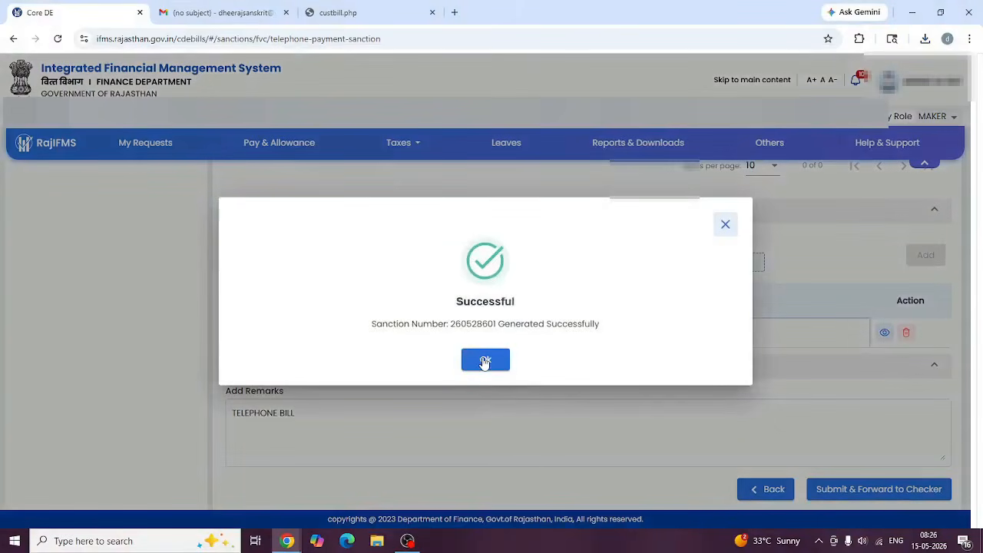
click(485, 360)
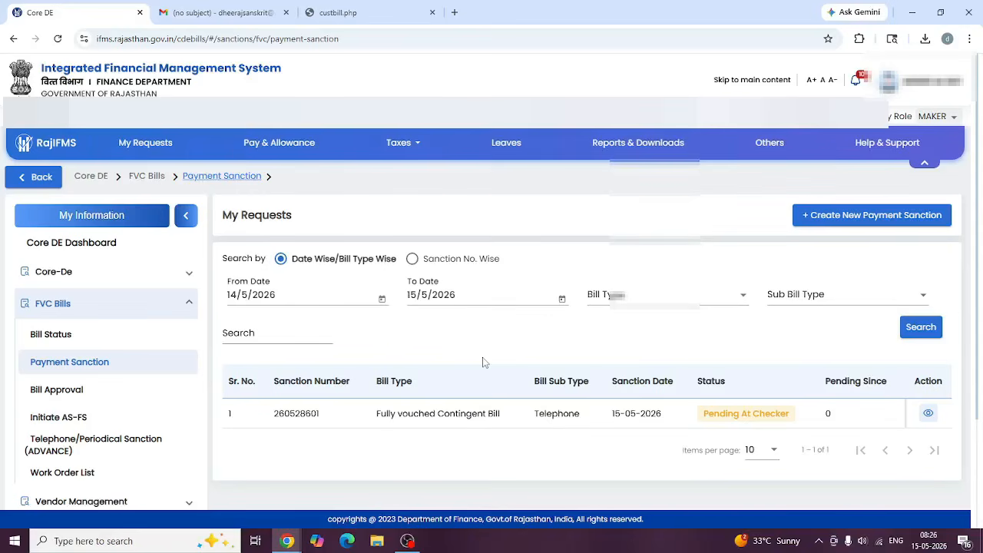
As CHECKER, open sanction 260528601 and forward it to the approver, confirming the prompt.
click(943, 117)
click(925, 156)
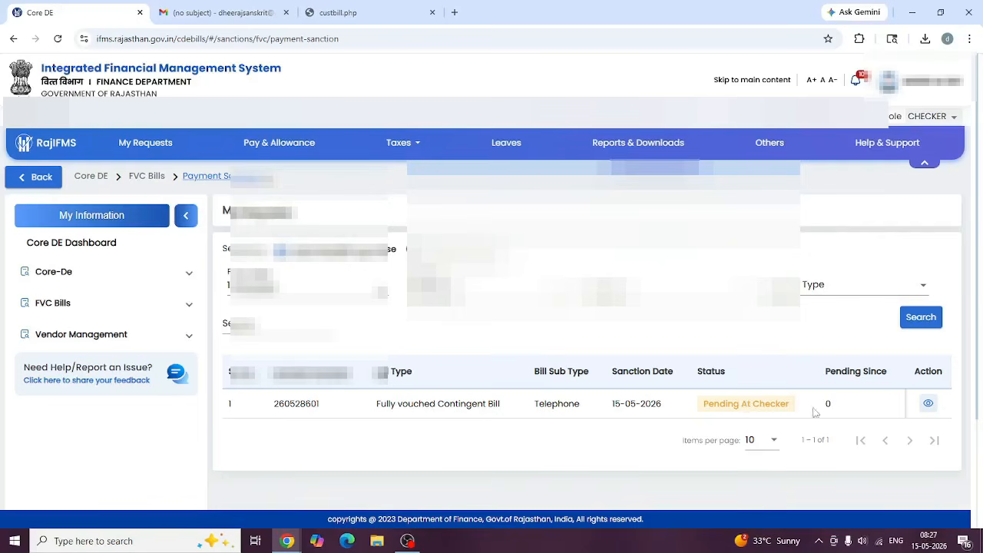
click(928, 405)
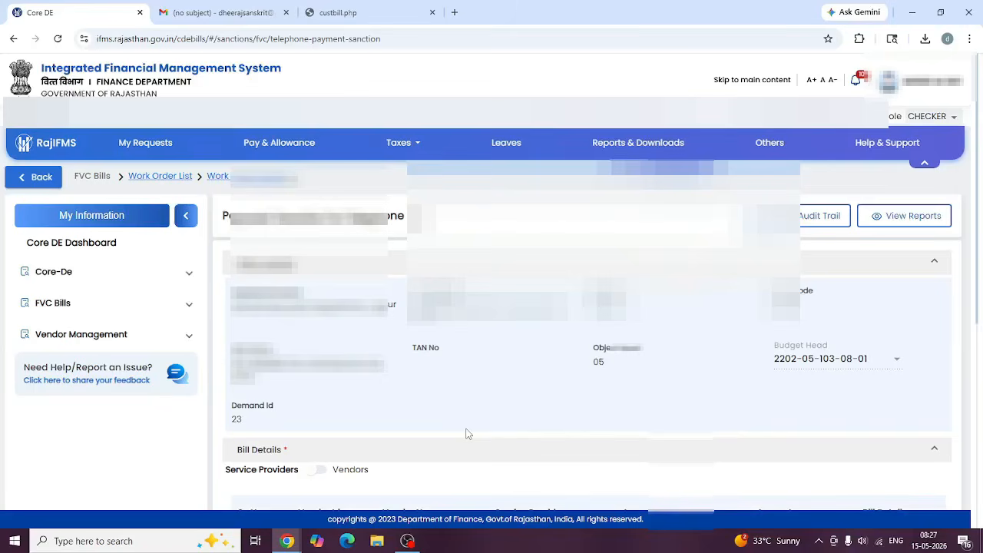
scroll(465, 433, down, 10)
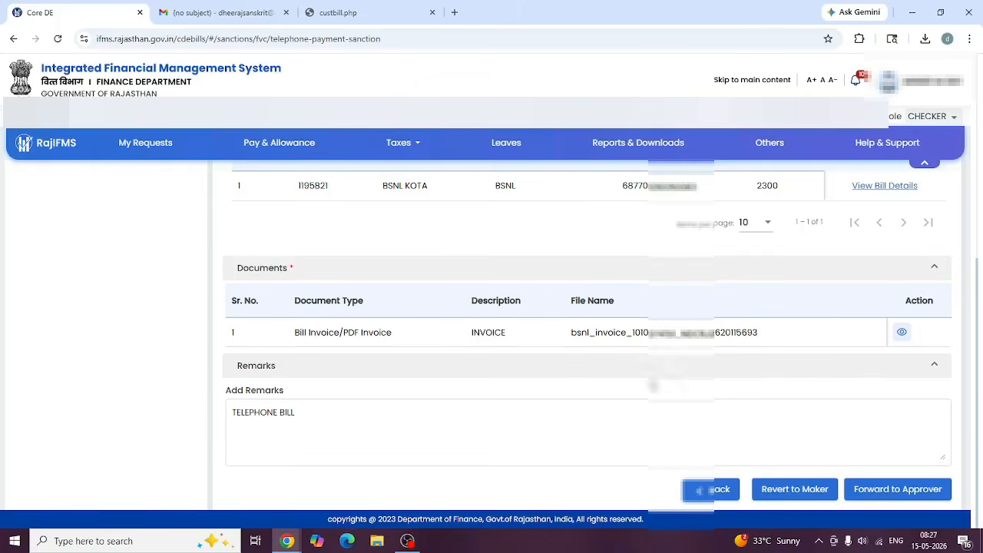
click(889, 495)
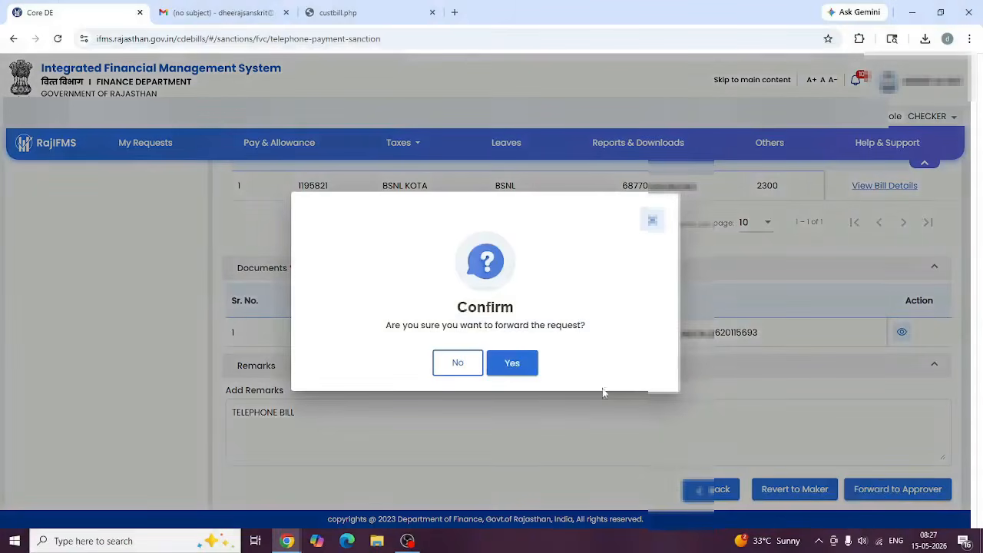
click(508, 366)
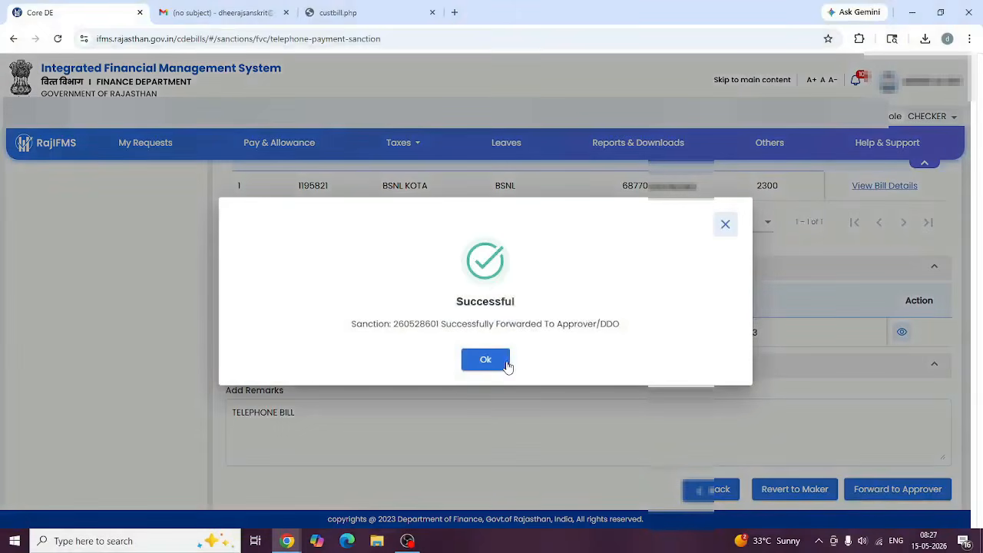
click(484, 361)
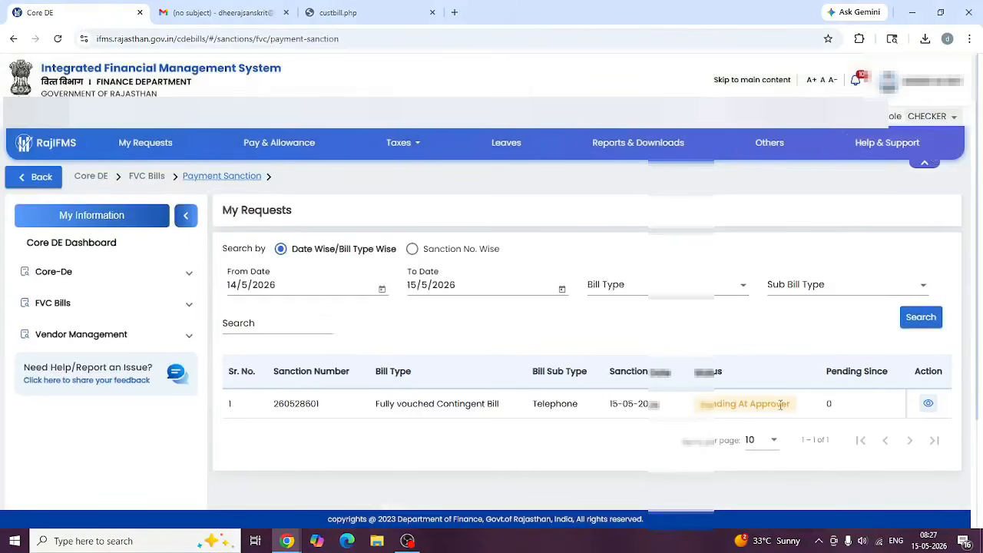
As APPROVER, open sanction 260528601 and sign and approve it, confirming bill generation.
click(944, 116)
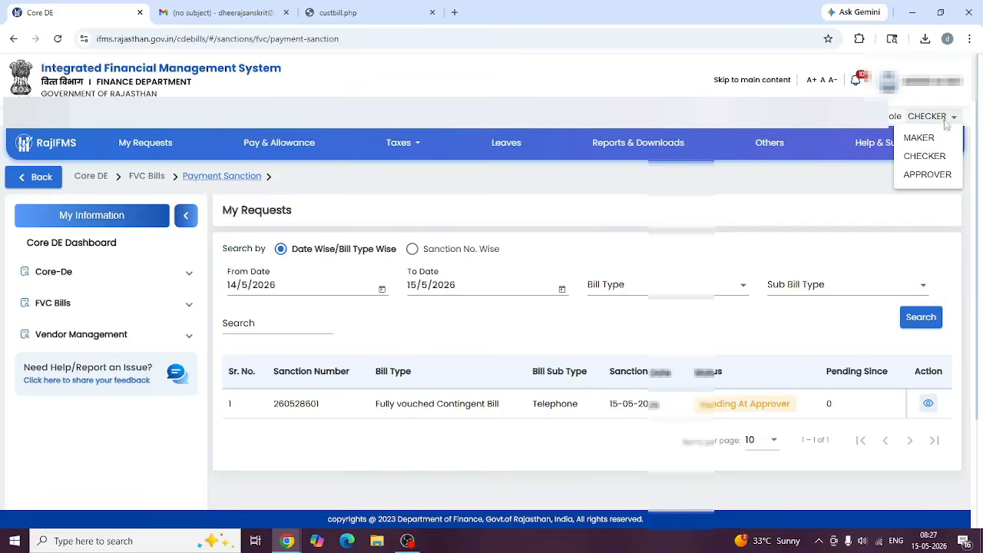
click(928, 175)
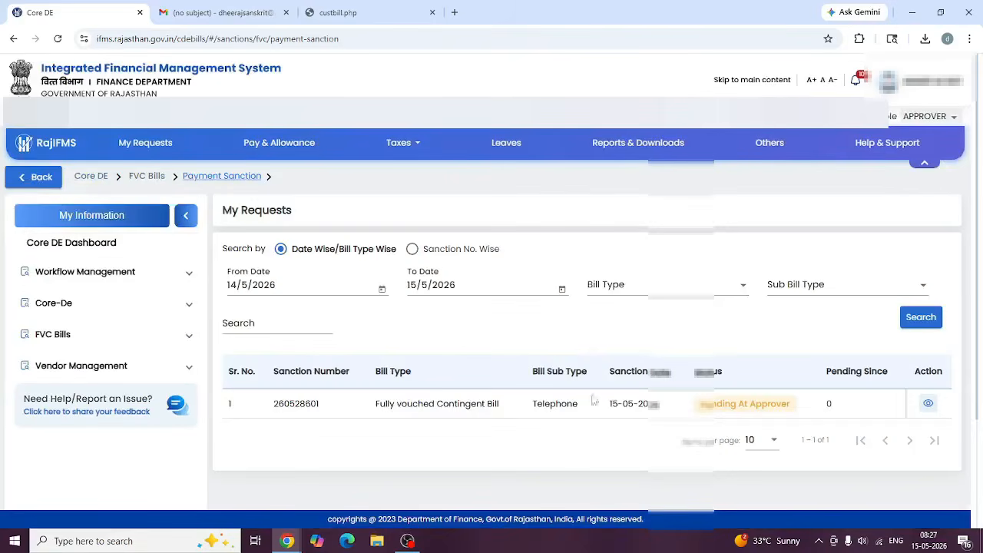
click(927, 404)
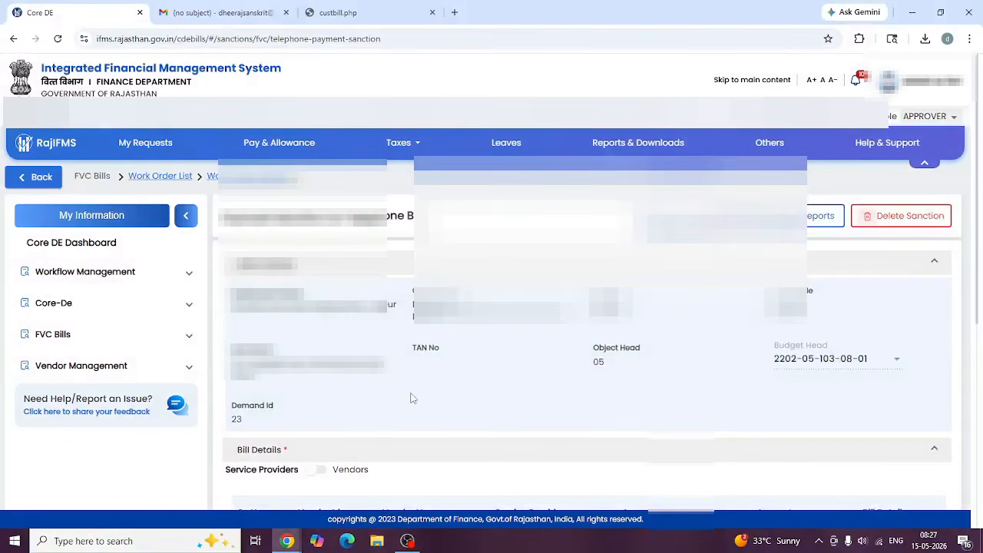
scroll(410, 397, down, 5)
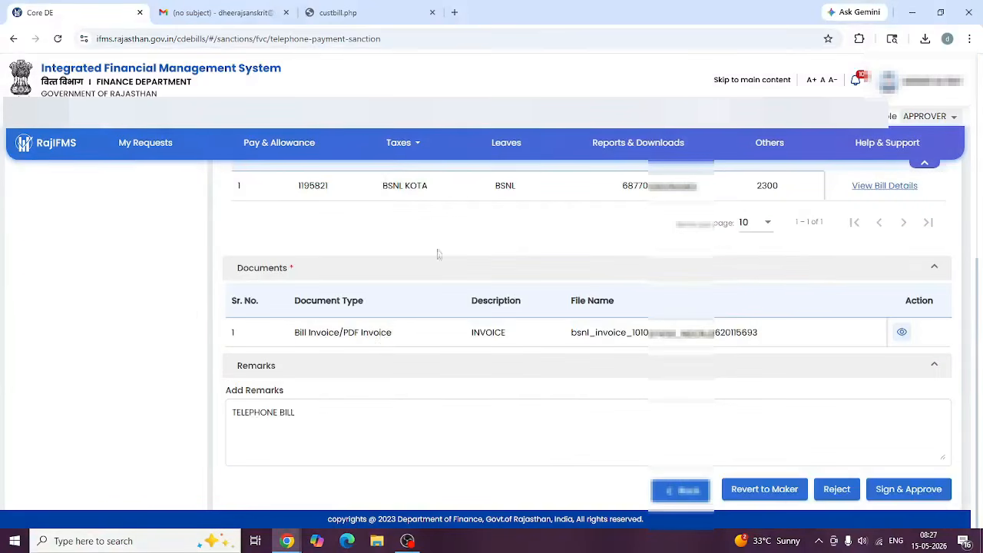
click(911, 492)
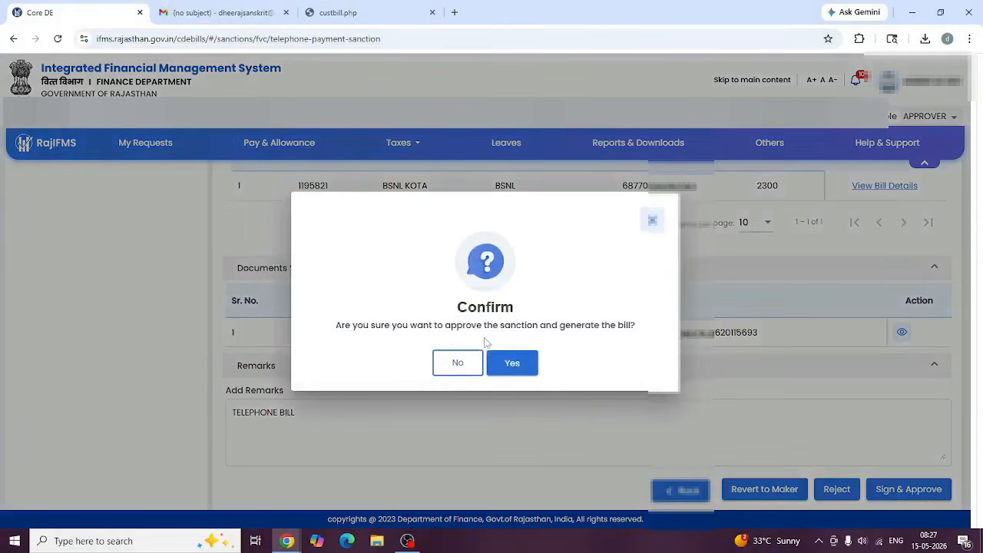
click(521, 369)
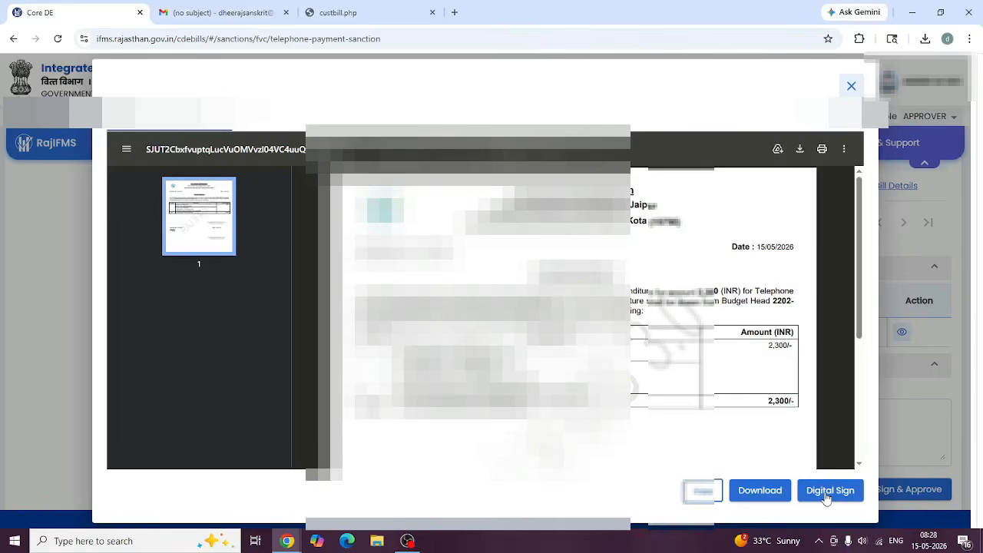
View the sanction PDF in Gmail, then bring back the incognito RajIFMS window.
click(227, 15)
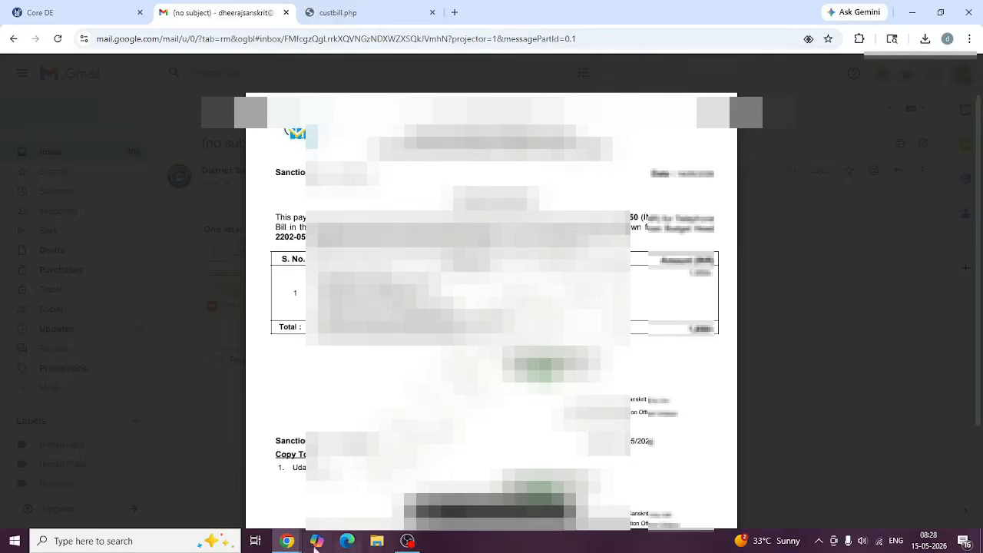
mouse_move(284, 541)
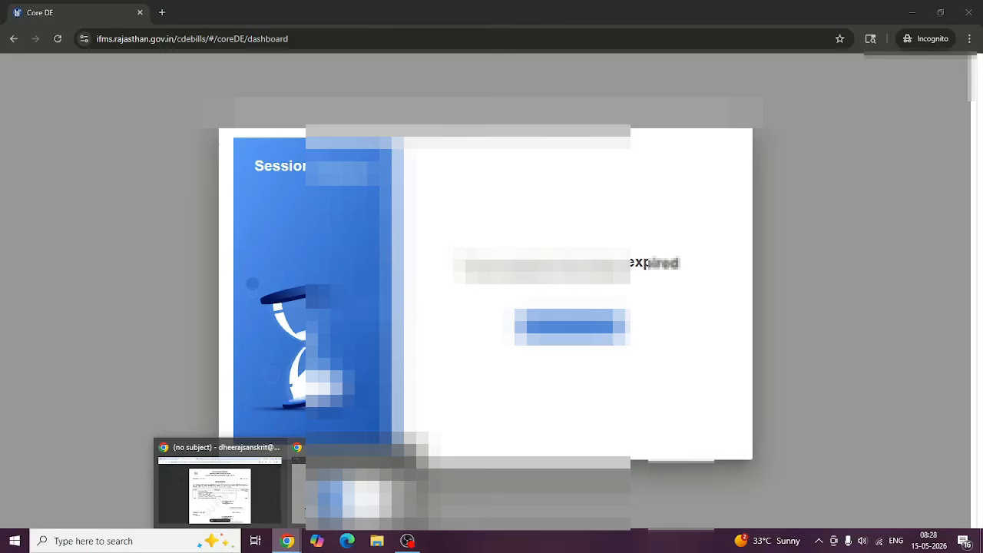
click(311, 513)
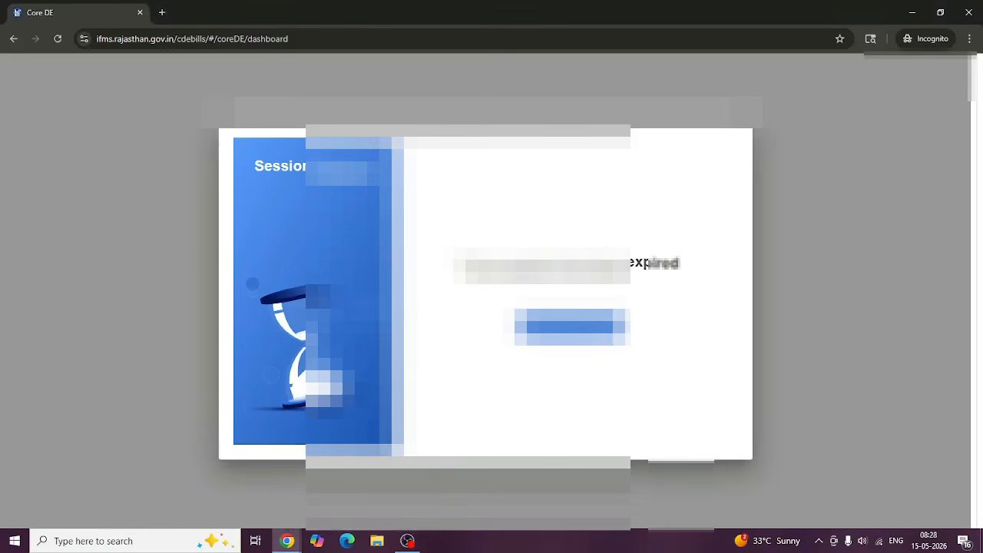
Log back into RajIFMS from the session-expired dialog and open the role list.
click(570, 327)
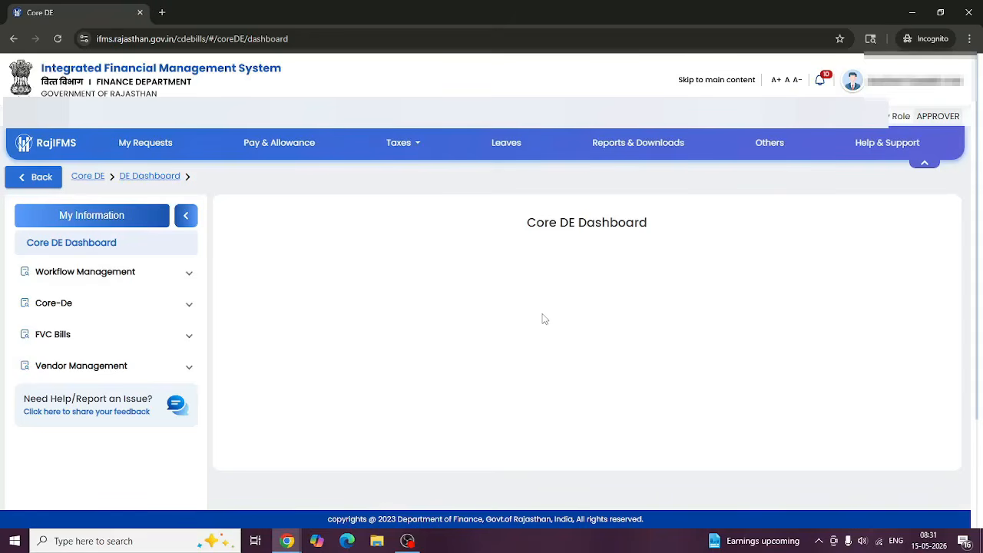
click(944, 121)
As MAKER, check FVC Bills' Bill Approval for 14/5/2026–15/5/2026, find none, and open Bill Status.
click(921, 138)
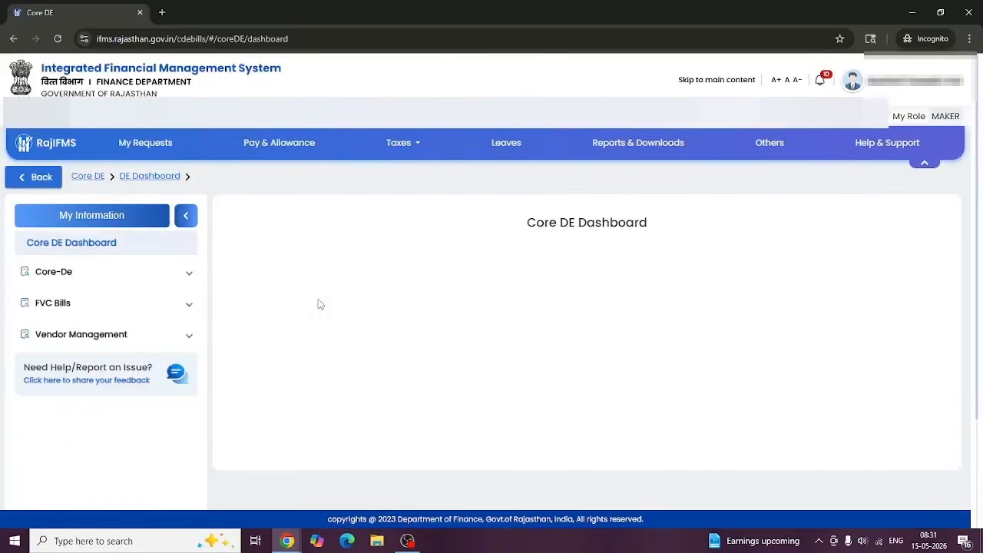
click(189, 306)
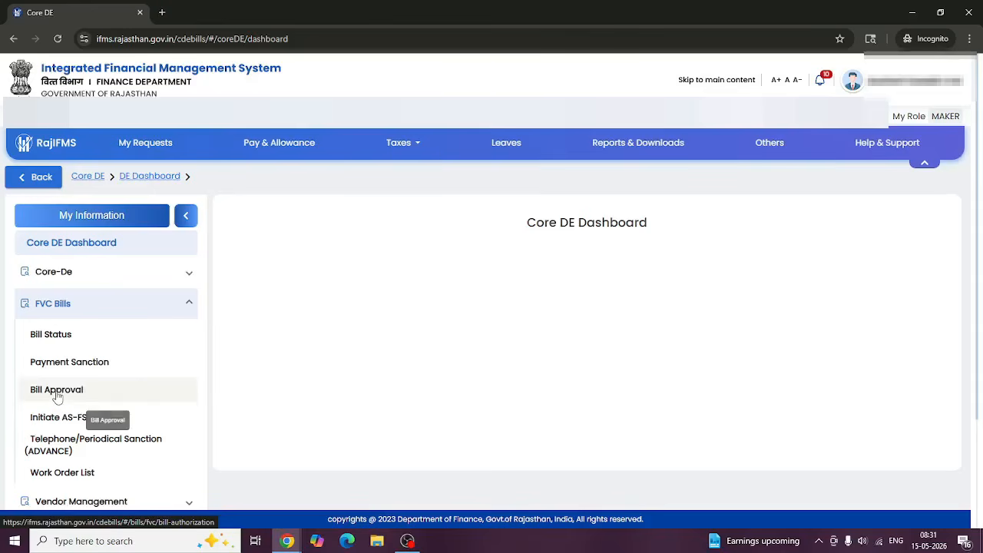
click(57, 395)
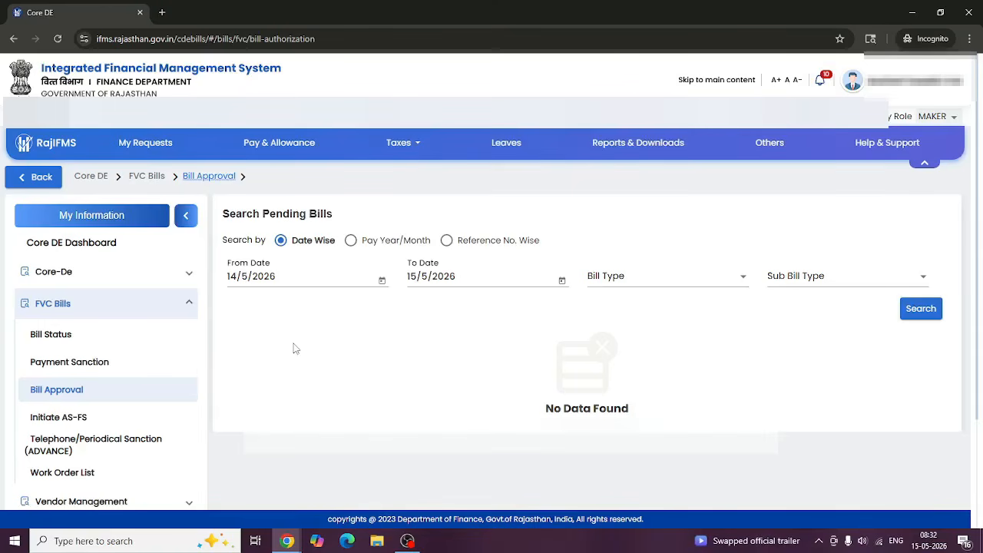
click(61, 340)
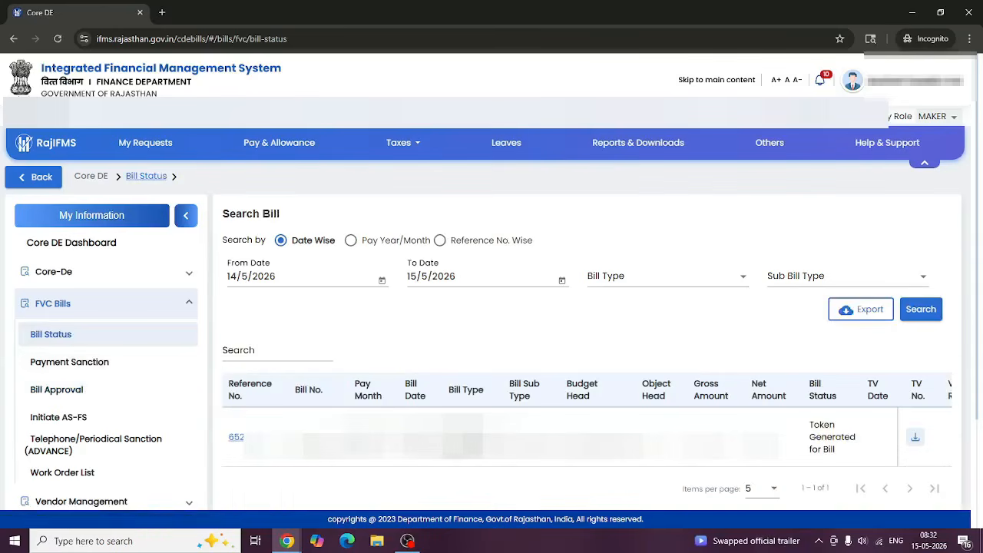
Highlight the telephone bill's 'Token Generated for Bill' status in the Bill Status list to confirm it.
drag(810, 423, 845, 455)
click(768, 466)
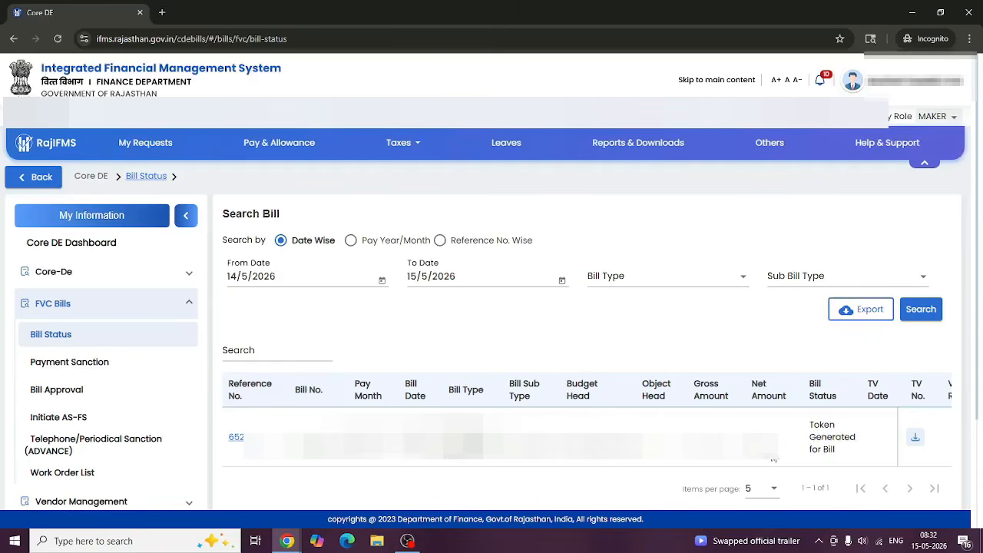